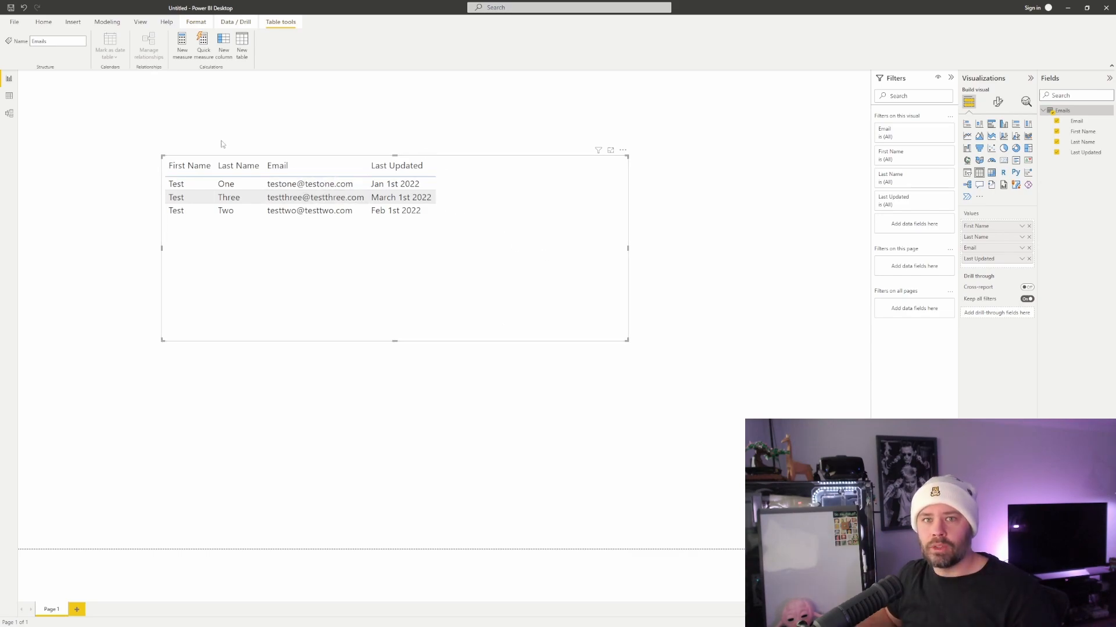
Step: Add a calculated column named Email Button to the Emails table
{"action": "left_click", "coordinate": [9, 97]}
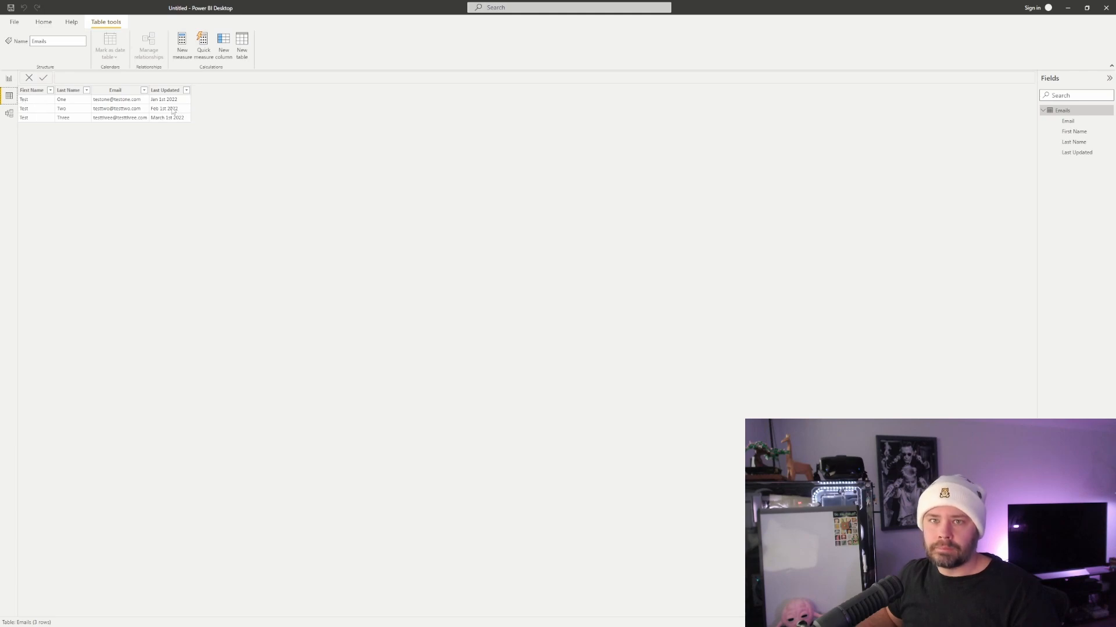
{"action": "right_click", "coordinate": [162, 93]}
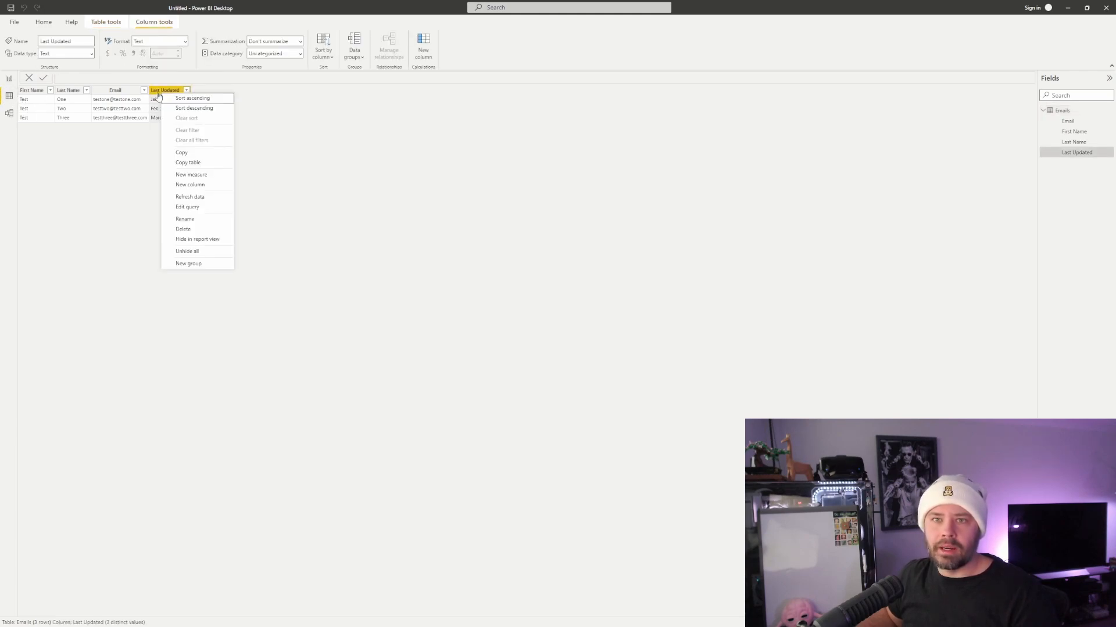
{"action": "left_click", "coordinate": [203, 187]}
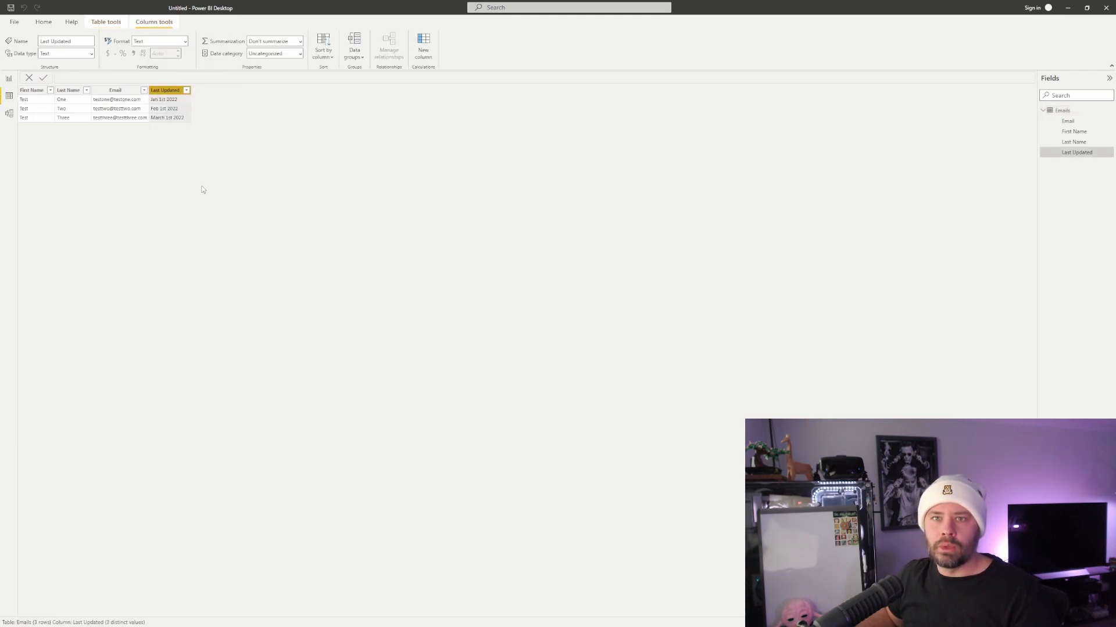
{"action": "left_click_drag", "start_coordinate": [80, 77], "coordinate": [50, 75]}
{"action": "type", "text": "Emai"}
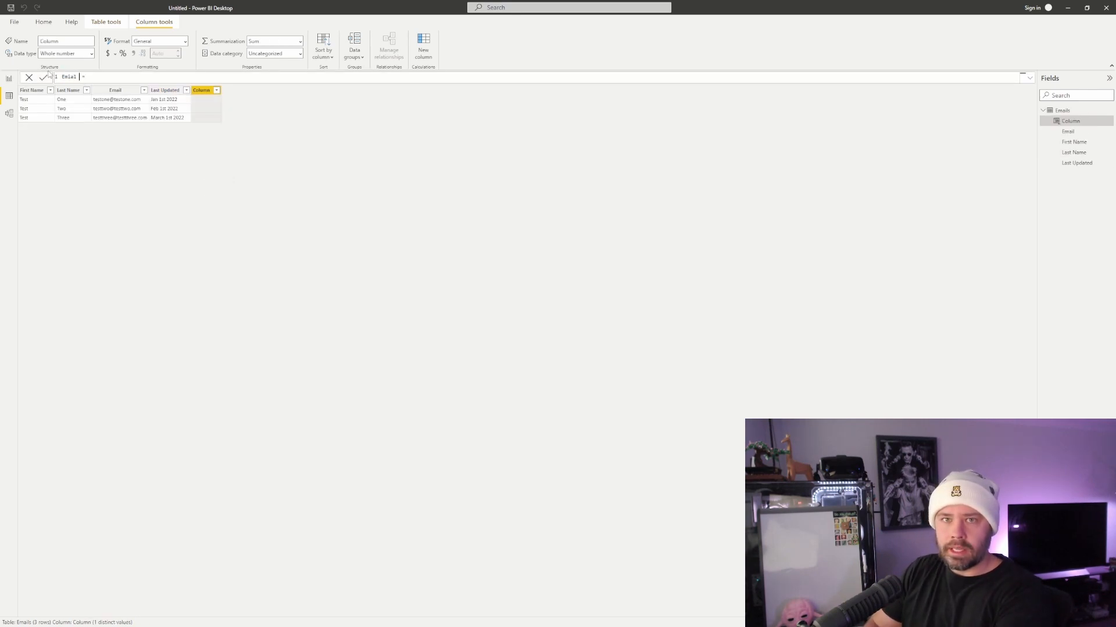
{"action": "type", "text": "l Button = "}
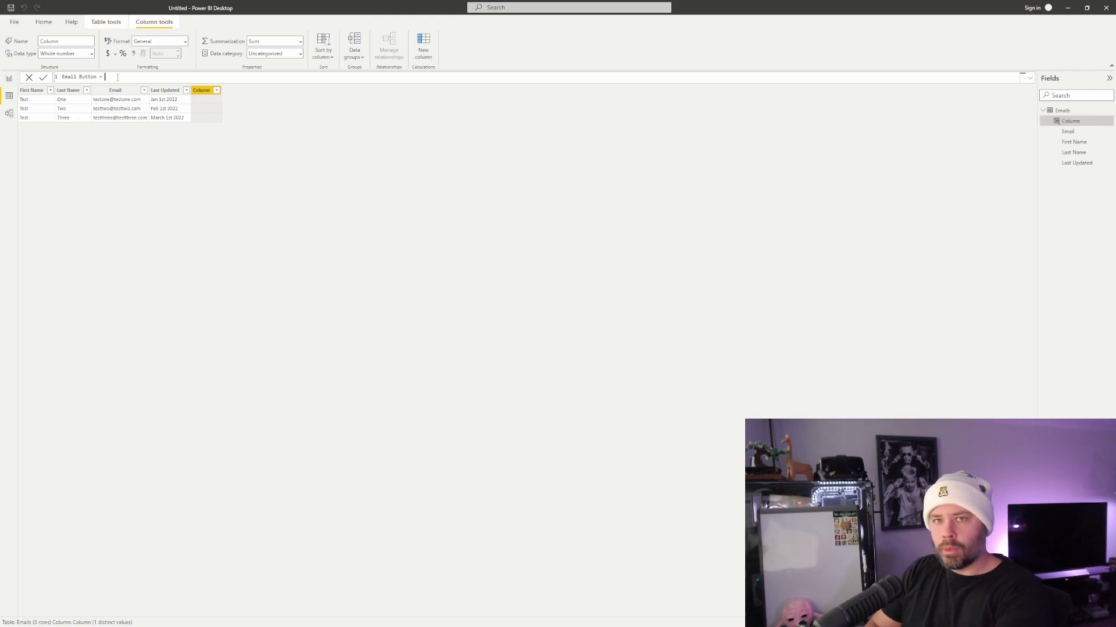
Step: Define the Email Button column as CONCATENATE("mailto:",Emails[Email]) and commit the formula
{"action": "type", "text": "CONCATENATE(\"mailto:"}
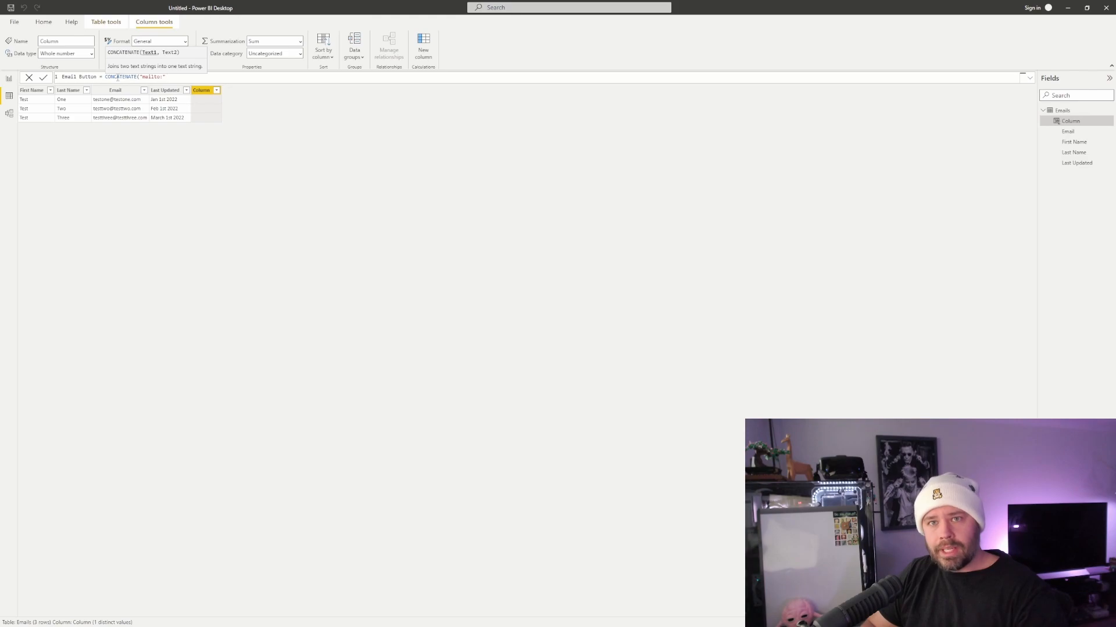
{"action": "type", "text": ",email"}
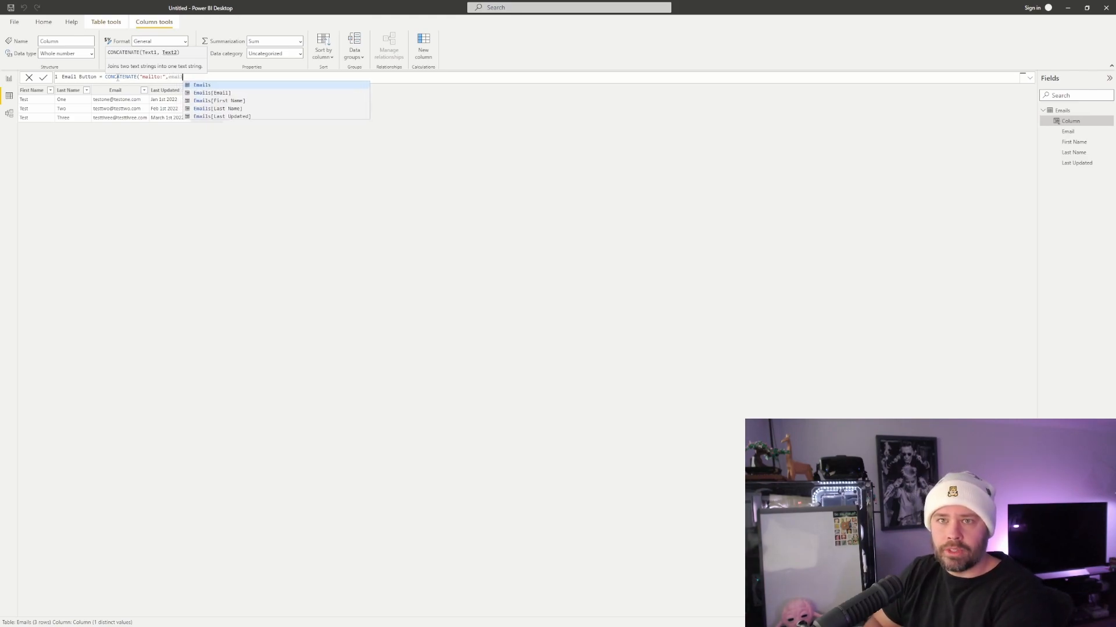
{"action": "key", "text": "Down"}
{"action": "key", "text": "Tab"}
{"action": "type", "text": "))"}
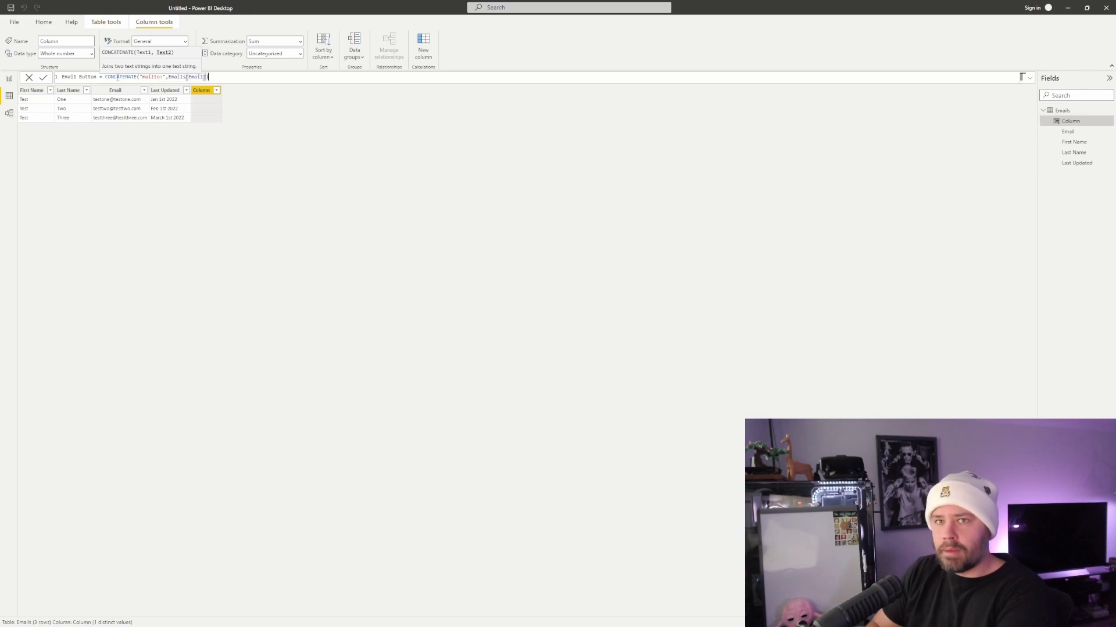
{"action": "key", "text": "Return"}
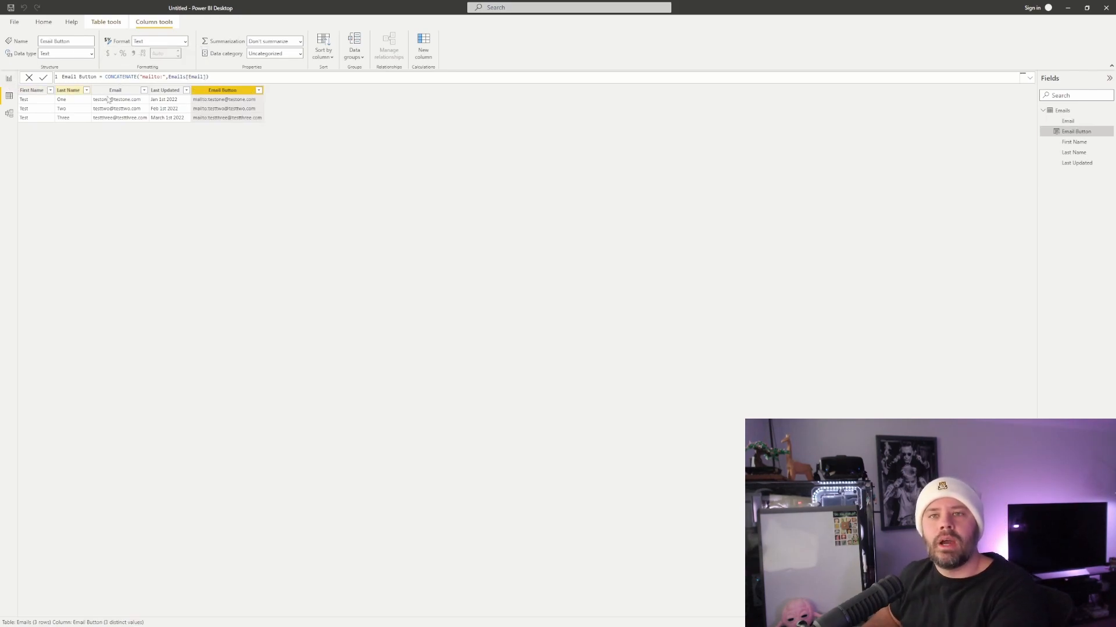
Step: Add the Email Button field after Last Updated in the report's table visual and try its first row as a link
{"action": "left_click", "coordinate": [9, 80]}
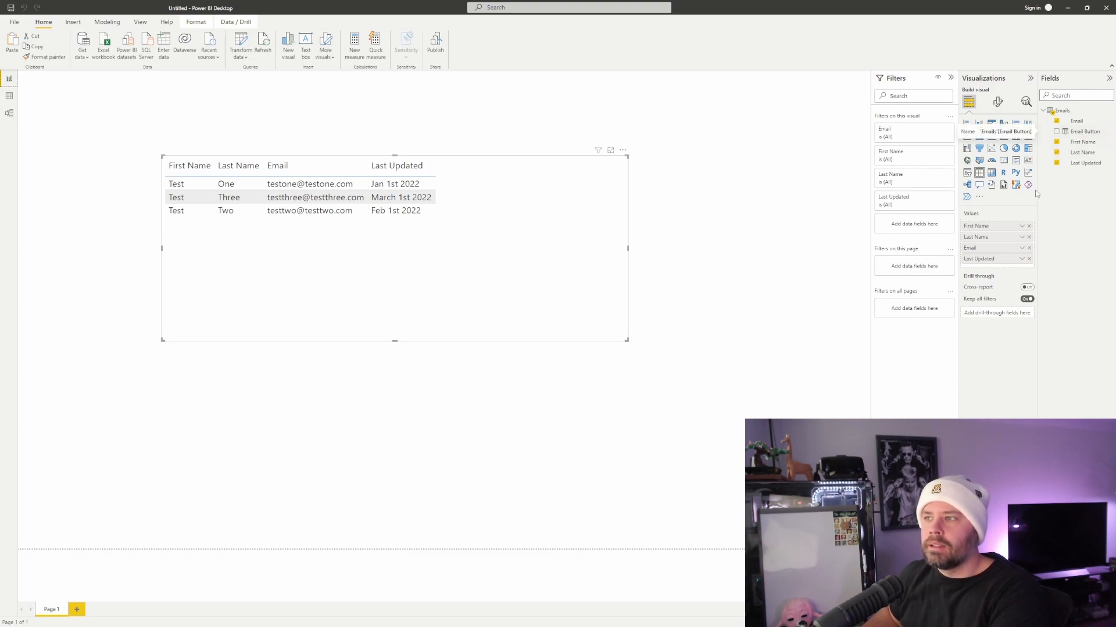
{"action": "left_click_drag", "start_coordinate": [1079, 133], "coordinate": [1008, 268]}
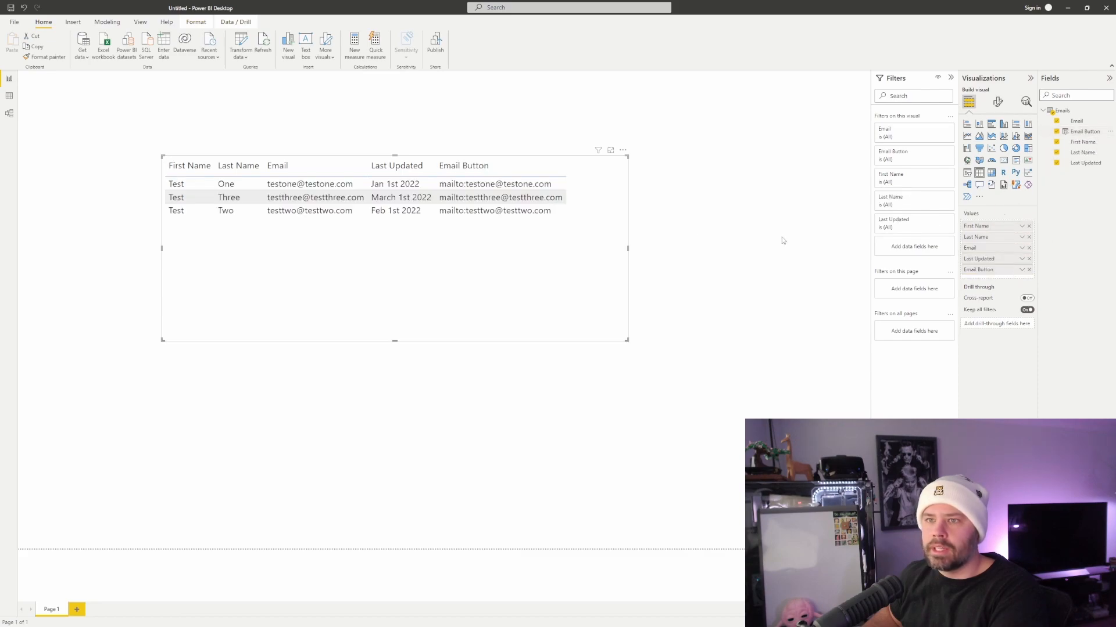
{"action": "left_click", "coordinate": [516, 186]}
{"action": "left_click", "coordinate": [516, 186]}
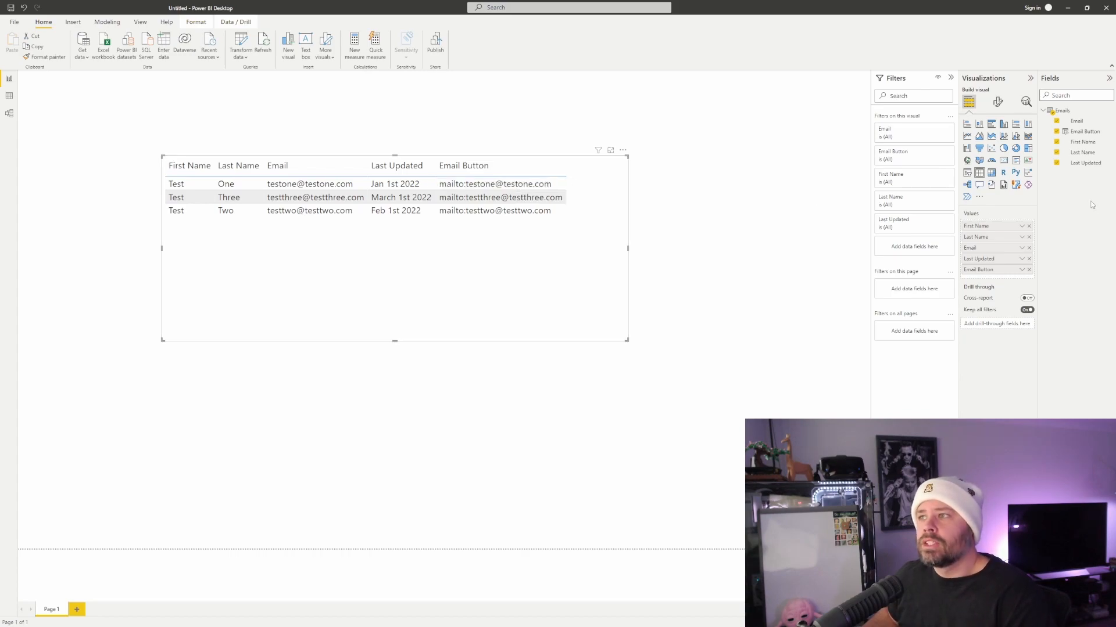
Step: Set the data category of the Email Button column to Web URL
{"action": "left_click", "coordinate": [1078, 133]}
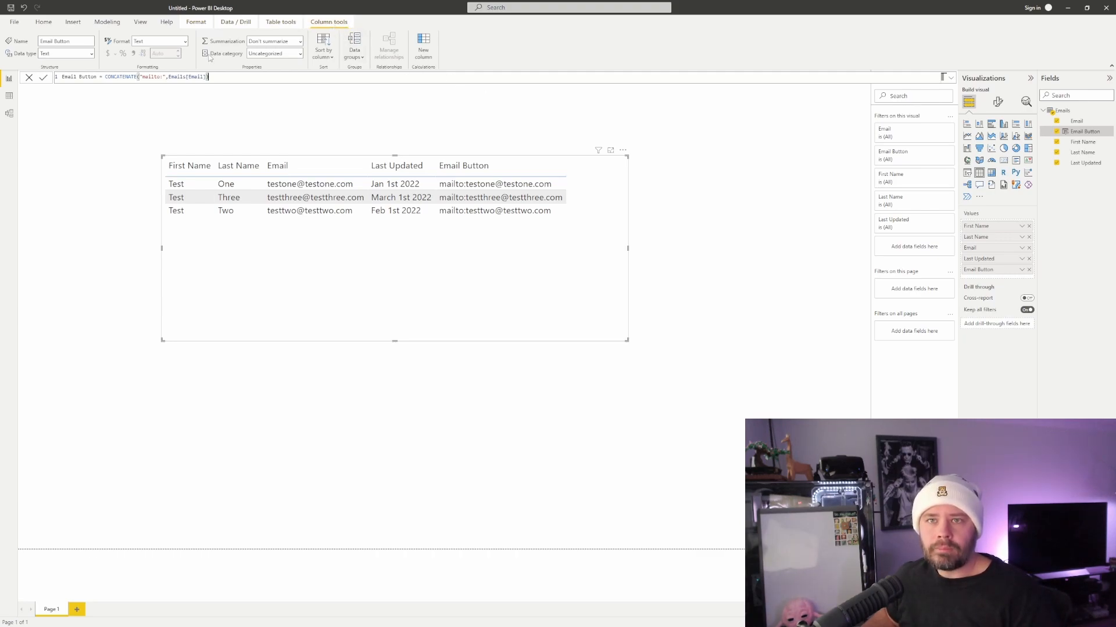
{"action": "left_click", "coordinate": [301, 55]}
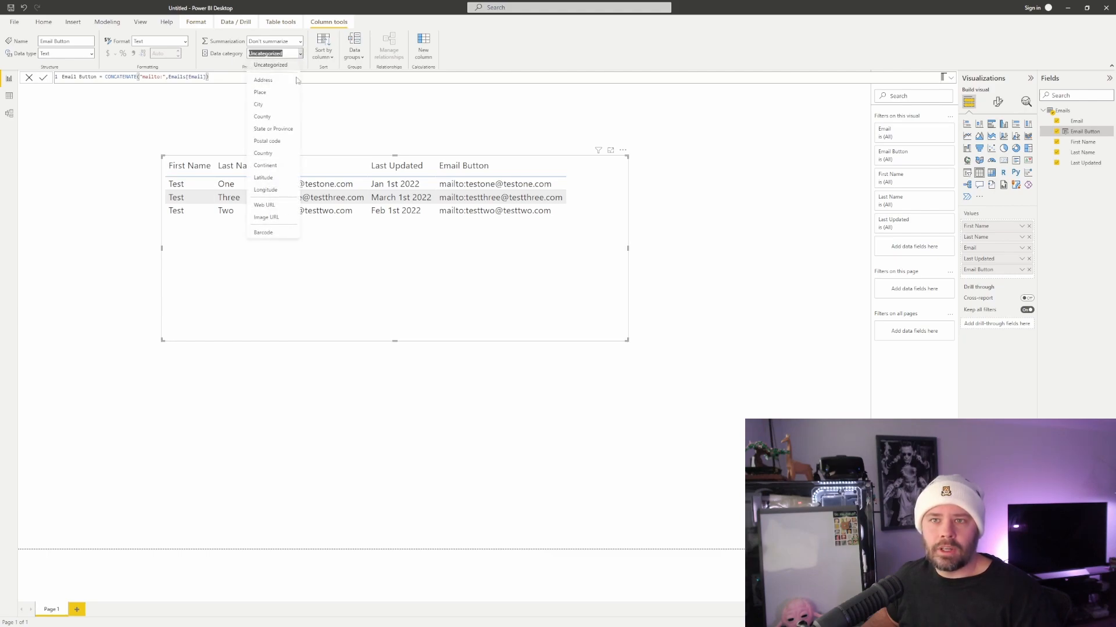
{"action": "left_click", "coordinate": [269, 208]}
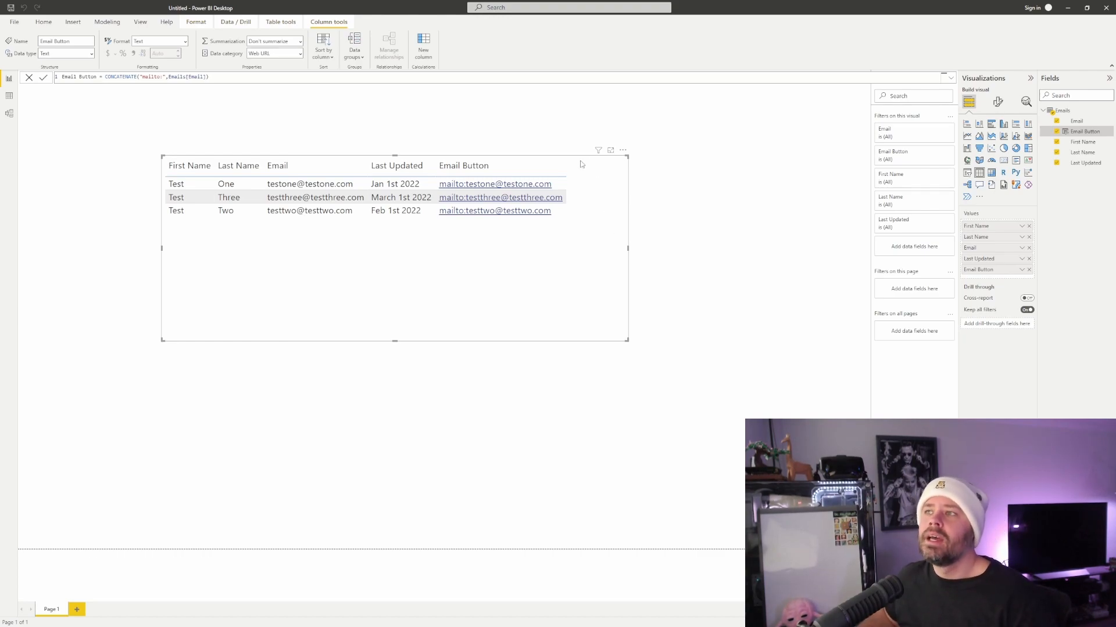
Step: Turn on the URL icon for the table visual and check the draft message addressed to the first row's contact
{"action": "left_click", "coordinate": [998, 103]}
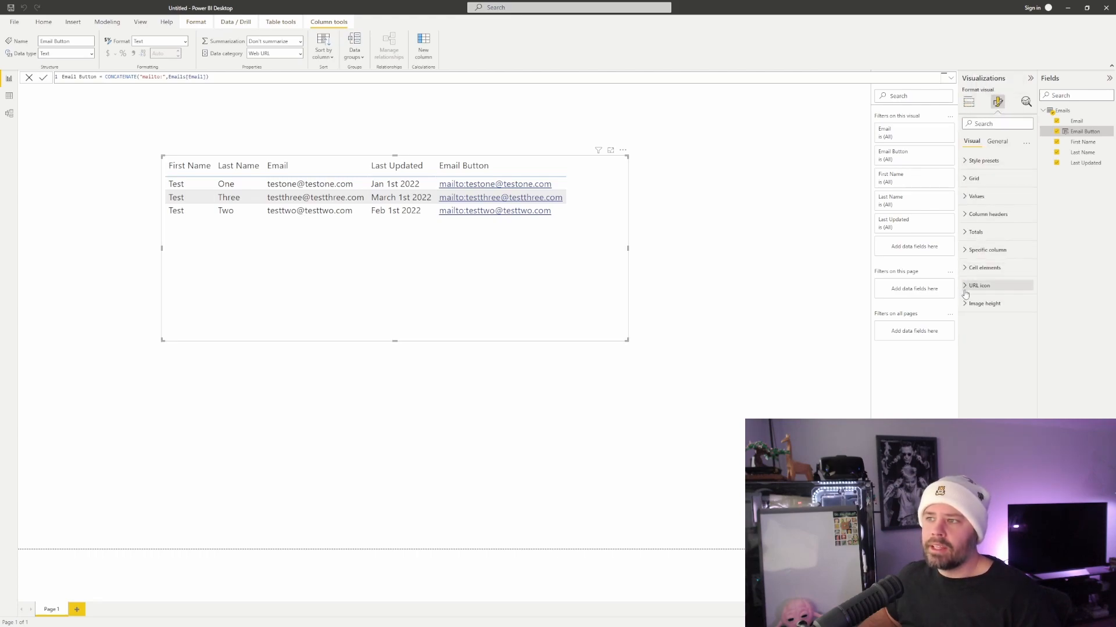
{"action": "left_click", "coordinate": [967, 287]}
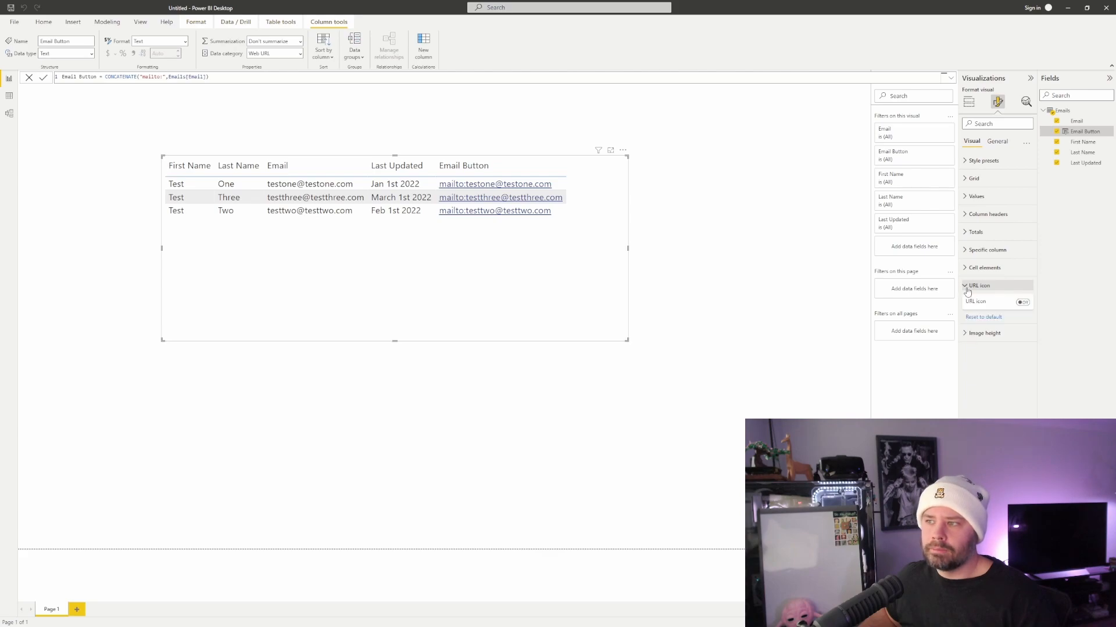
{"action": "left_click", "coordinate": [1022, 303]}
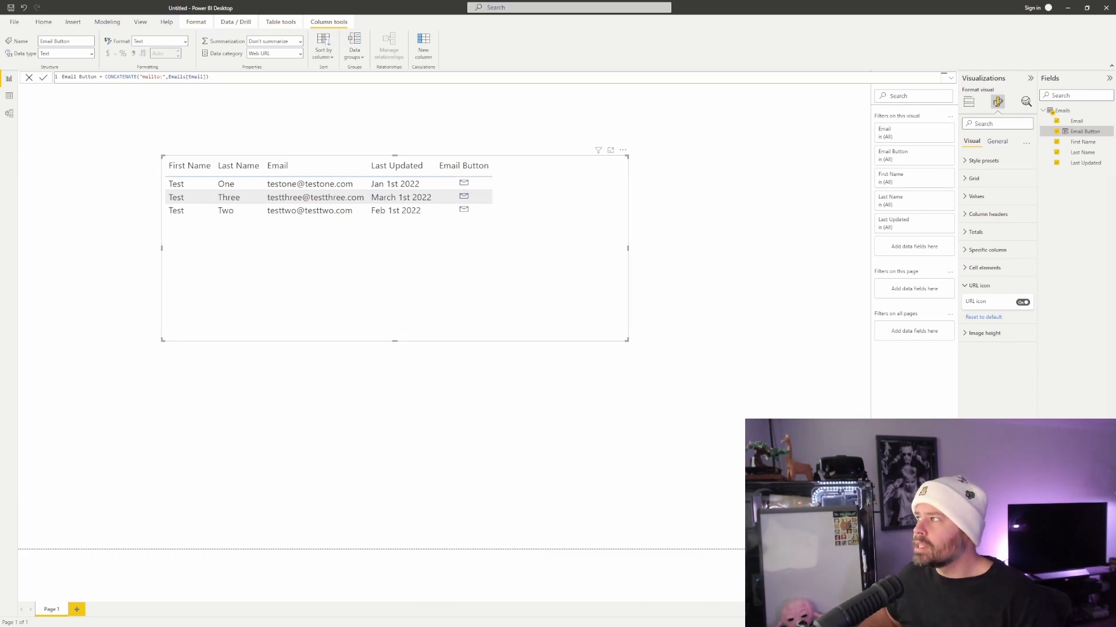
{"action": "left_click_drag", "start_coordinate": [837, 624], "coordinate": [799, 126]}
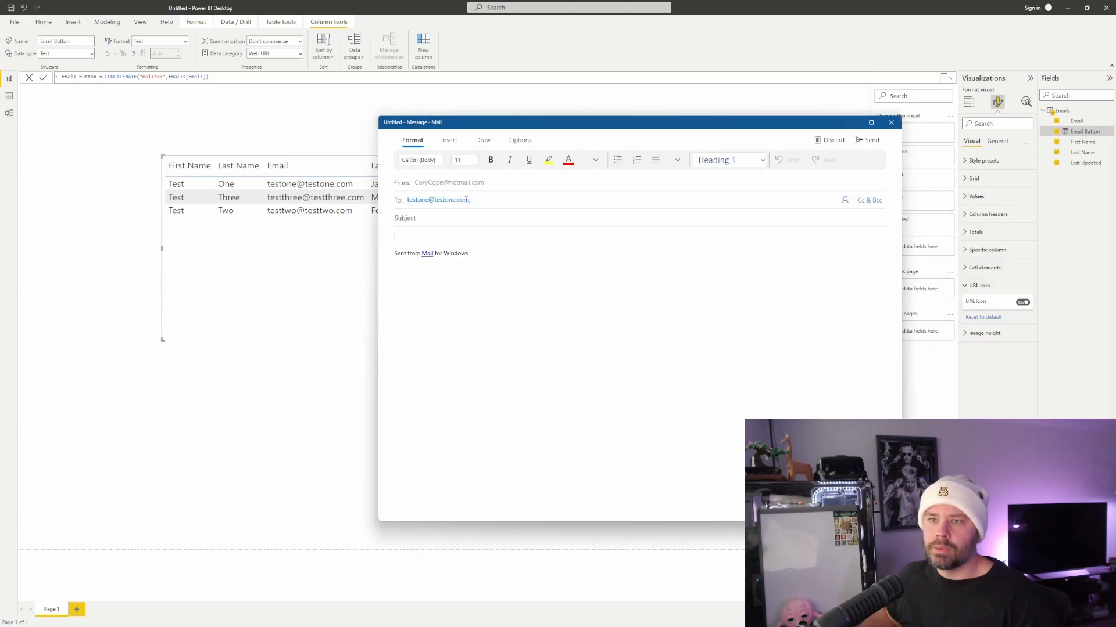
{"action": "left_click_drag", "start_coordinate": [562, 128], "coordinate": [1115, 131]}
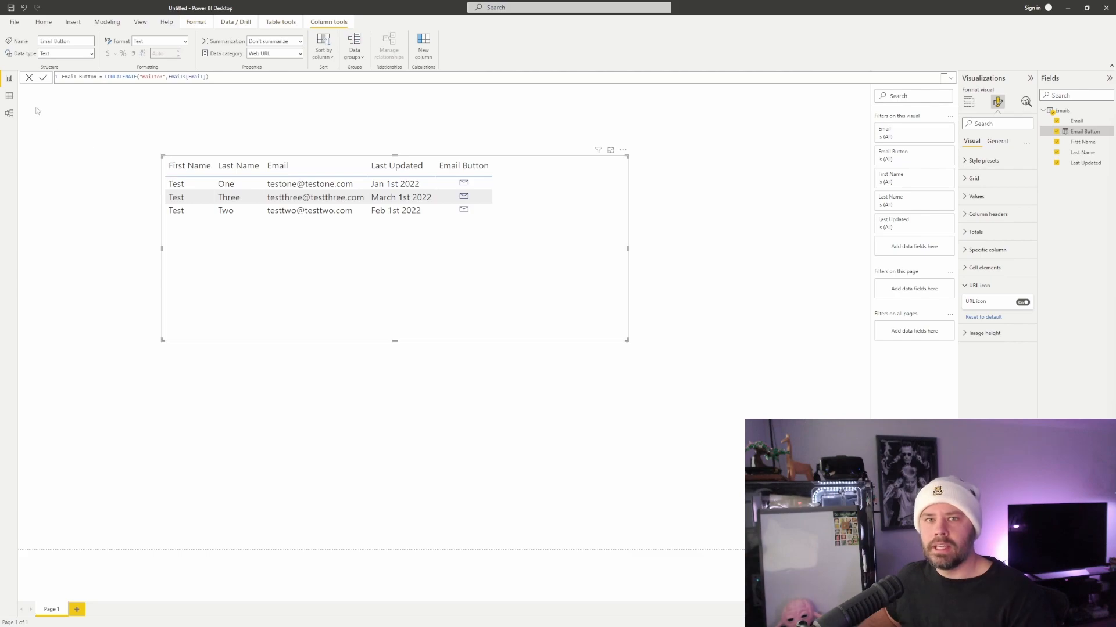
Step: In the Email Button formula, wrap Emails[Email] in a nested CONCATENATE and add a comma for its second argument
{"action": "left_click", "coordinate": [9, 97]}
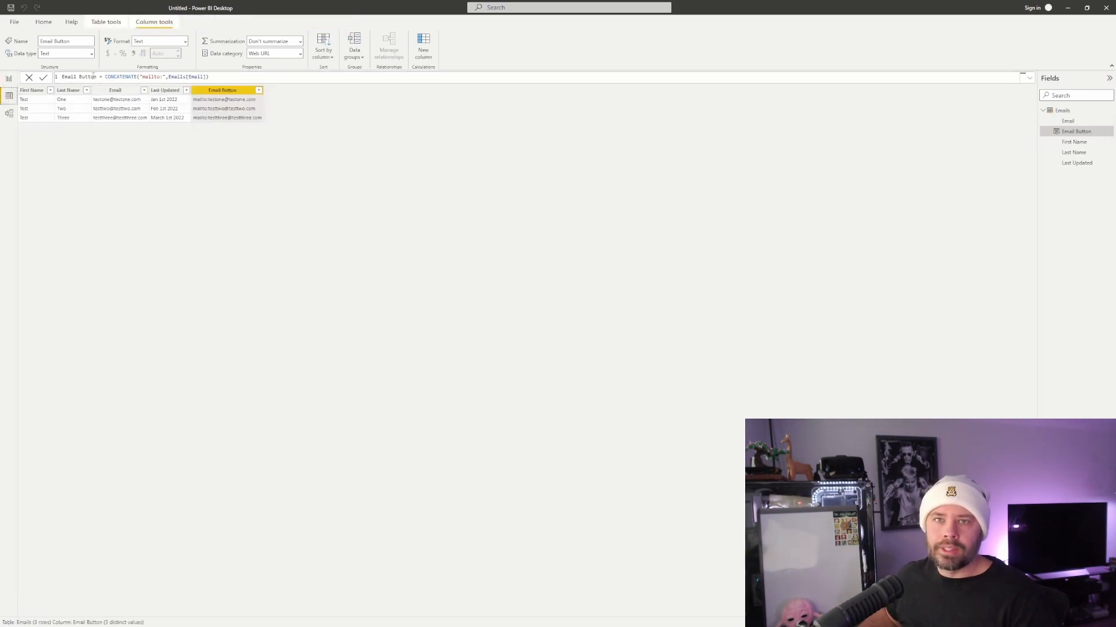
{"action": "double_click", "coordinate": [174, 77]}
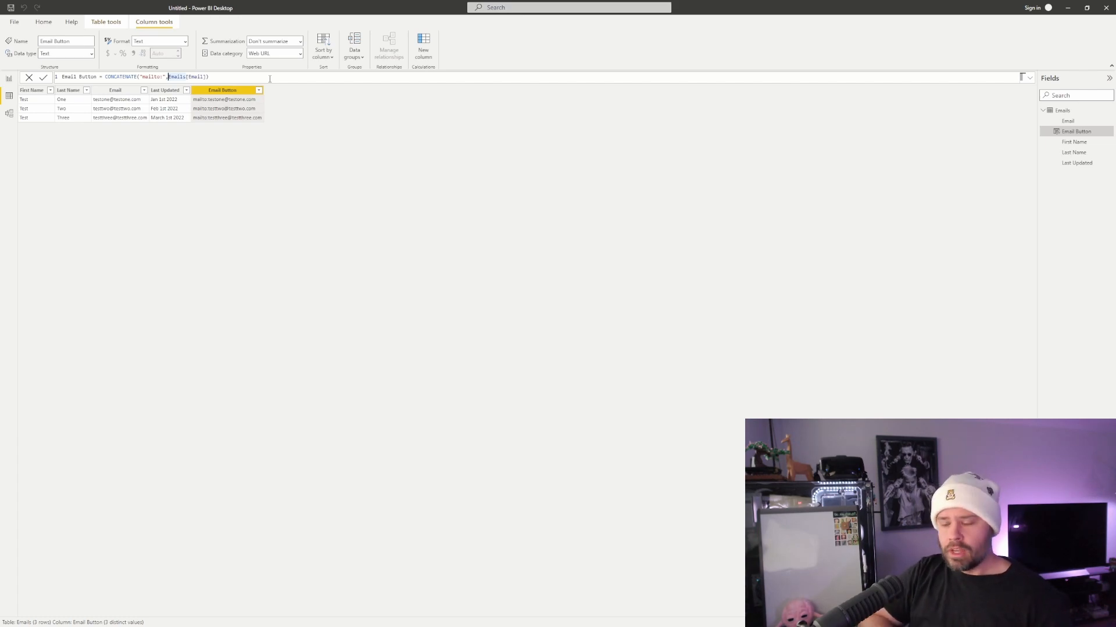
{"action": "type", "text": "CONCATENATE("}
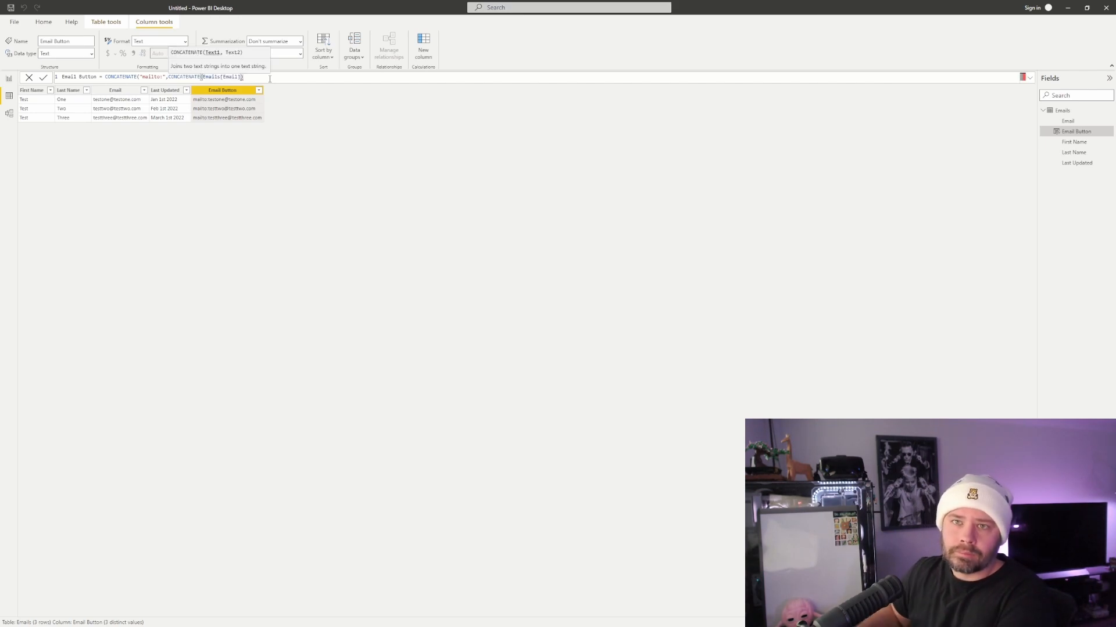
{"action": "left_click", "coordinate": [242, 77]}
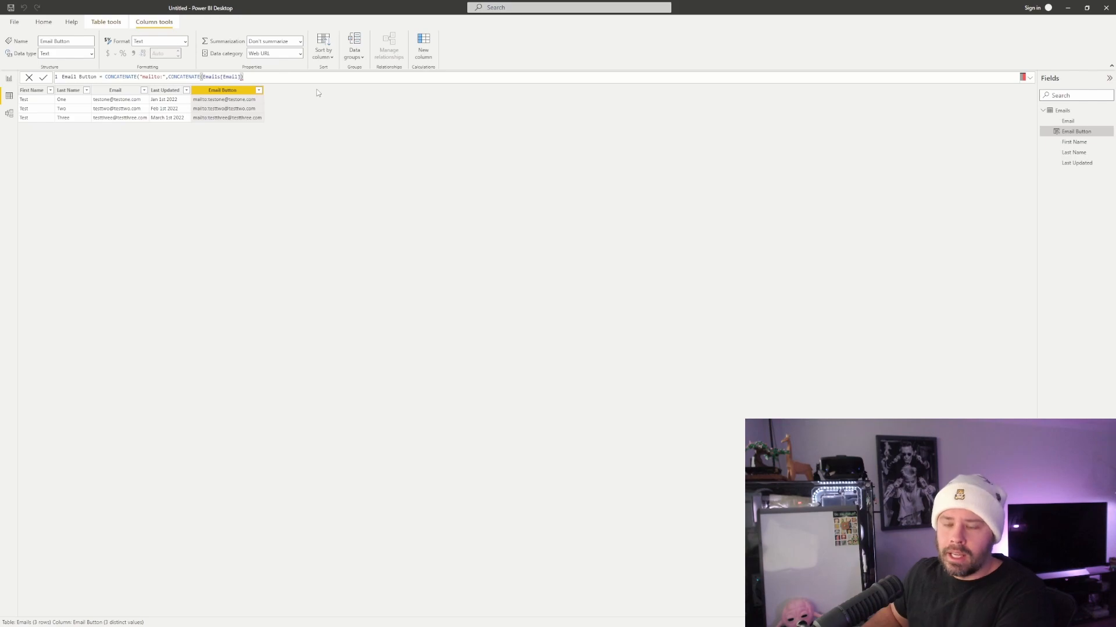
{"action": "type", "text": ","}
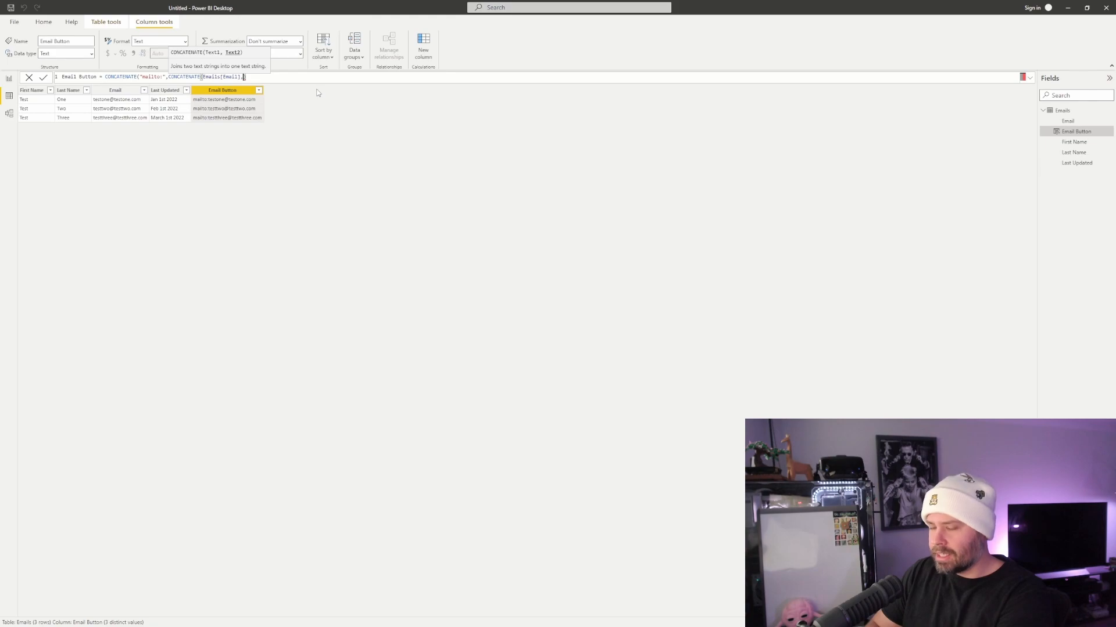
Step: Nest another CONCATENATE after Emails[Email] and begin its text with "?subject=Data Update"
{"action": "type", "text": "conc"}
{"action": "key", "text": "Tab"}
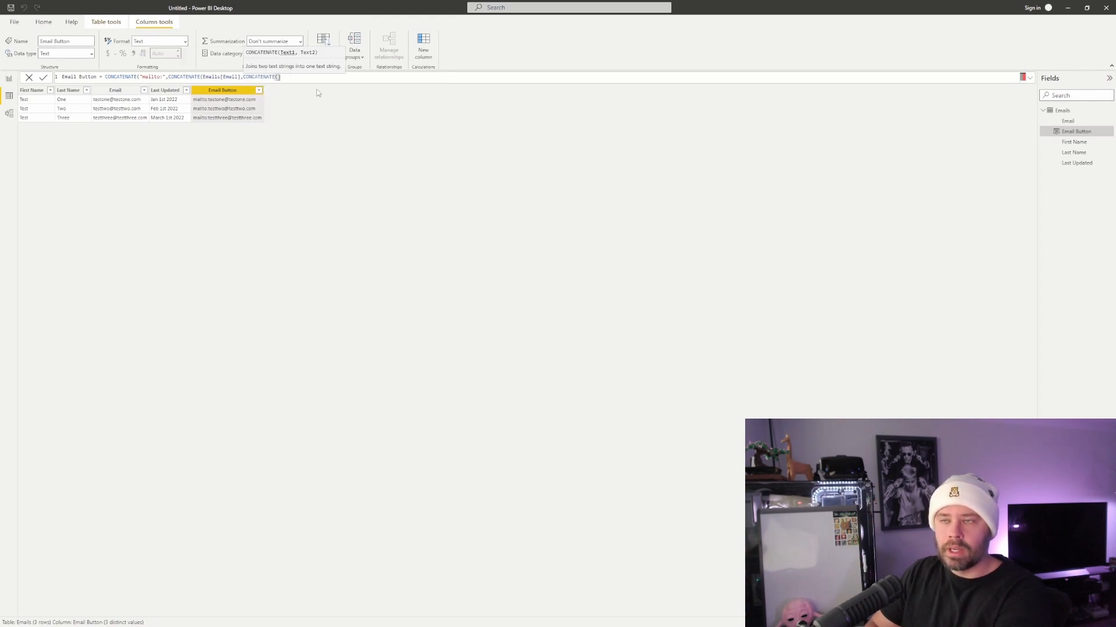
{"action": "type", "text": "\""}
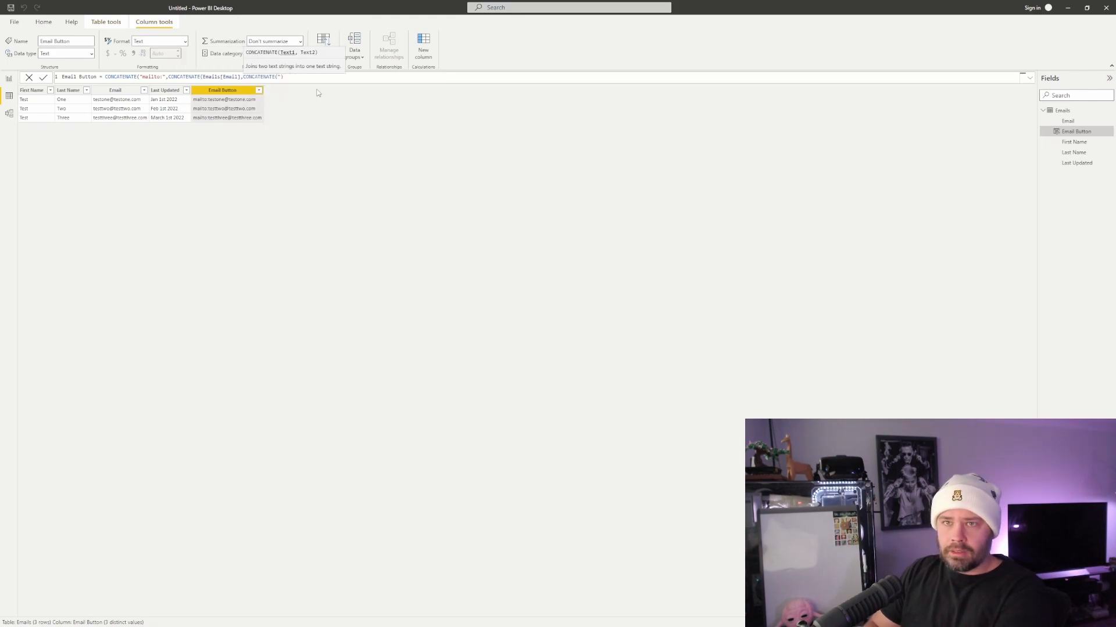
{"action": "type", "text": "?subject"}
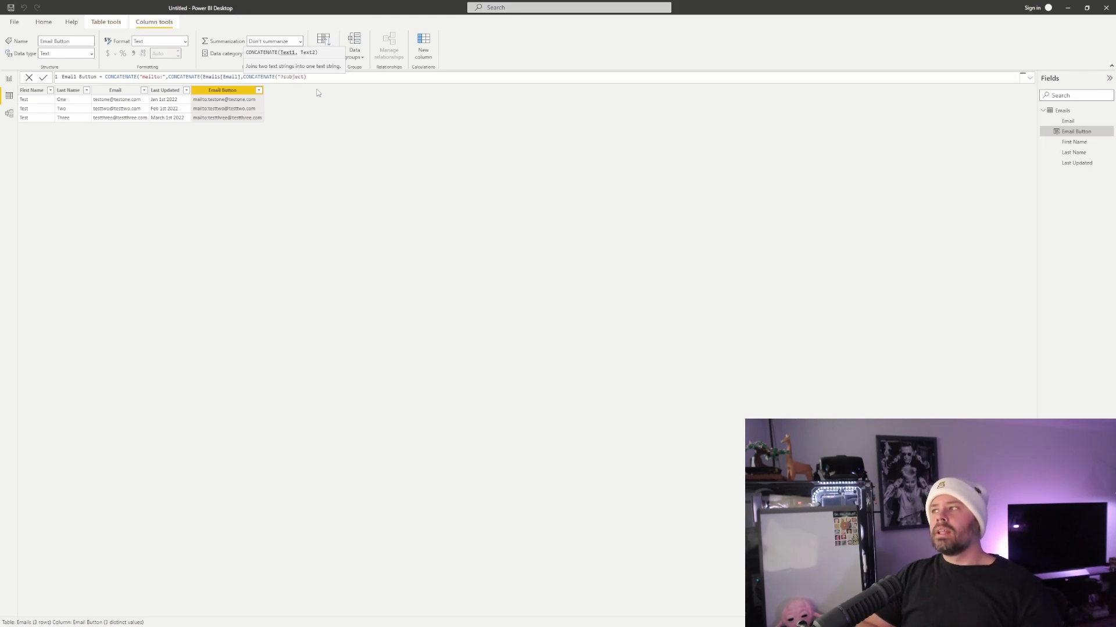
{"action": "type", "text": "="}
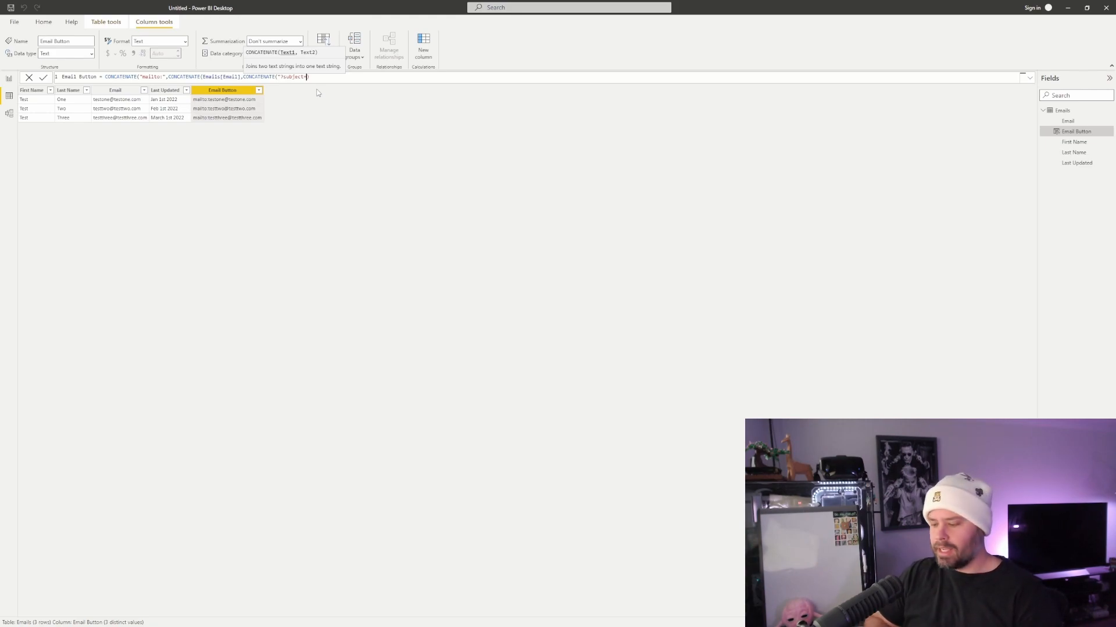
{"action": "type", "text": "Data"}
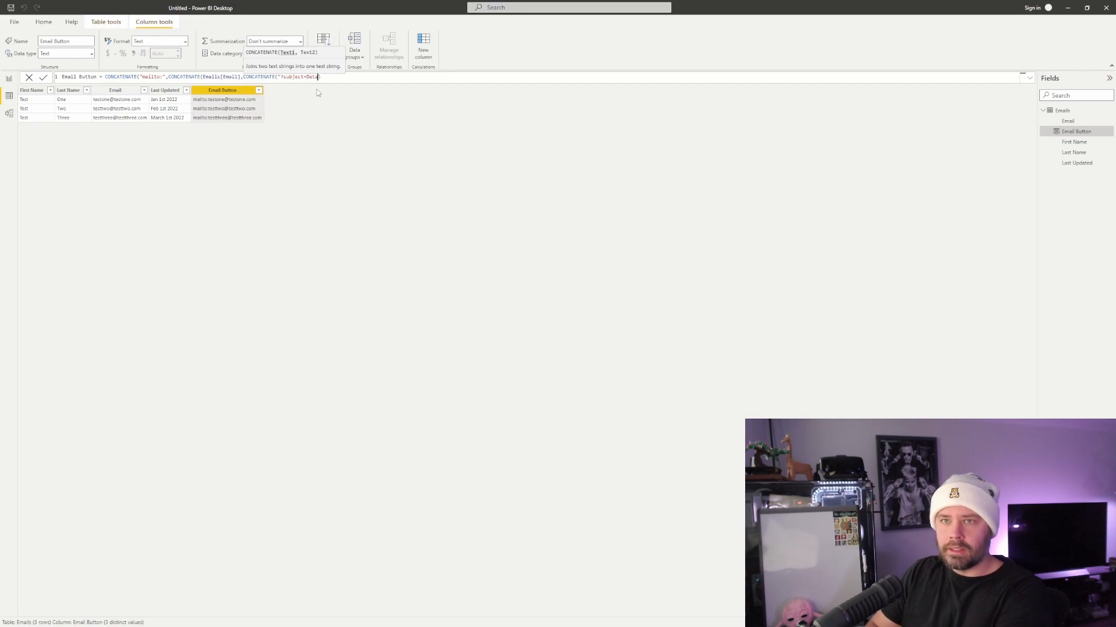
{"action": "type", "text": " Update"}
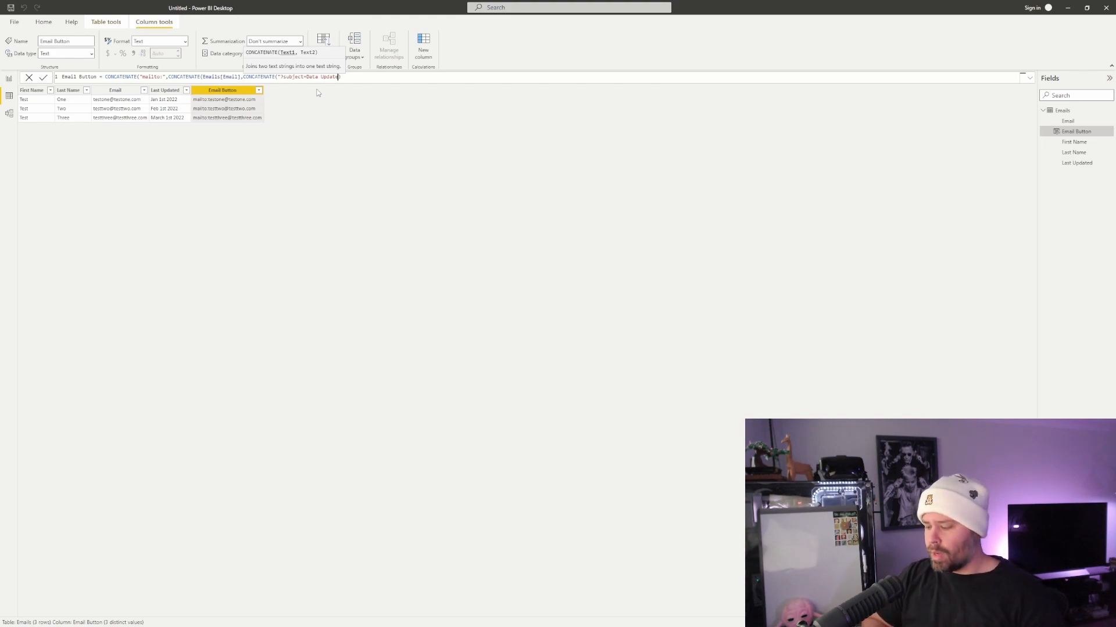
Step: Extend the subject text with "&body=Hello ", close the string and add a comma for the second argument
{"action": "type", "text": "body="}
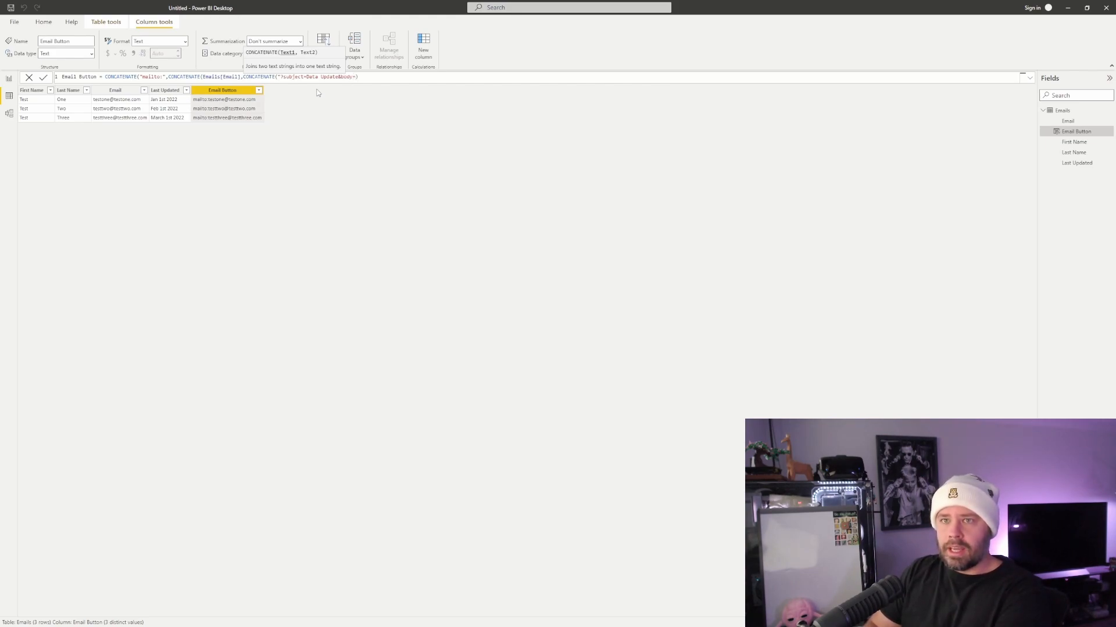
{"action": "type", "text": "Hello"}
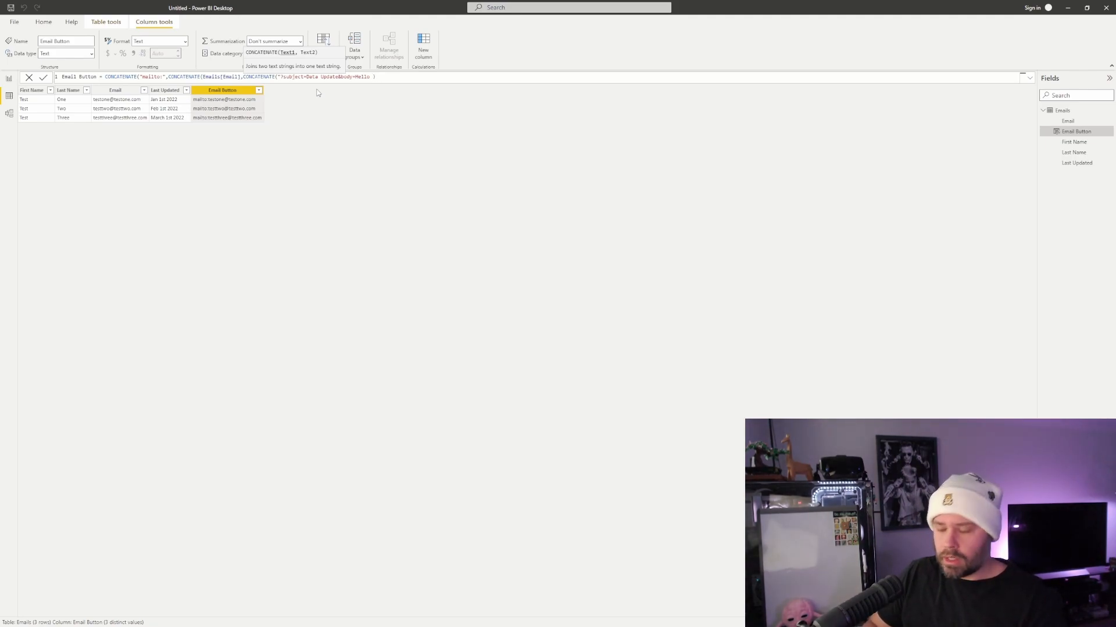
{"action": "type", "text": "\","}
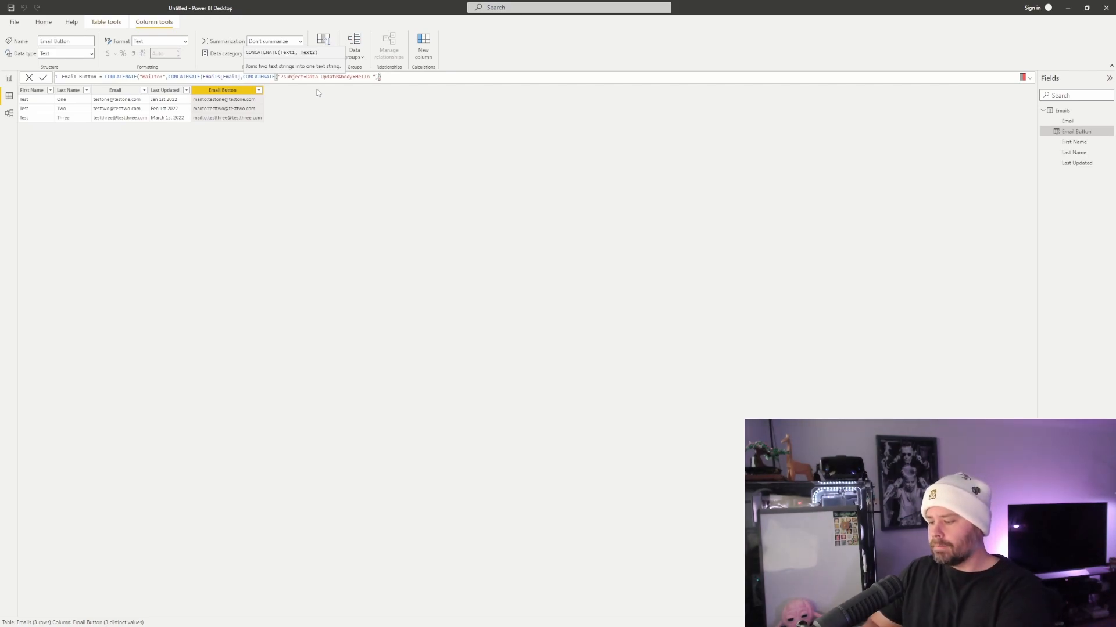
Step: Nest another CONCATENATE after the "Hello " text with Emails[First Name] as its first argument, followed by a comma
{"action": "type", "text": "CON"}
{"action": "key", "text": "Tab"}
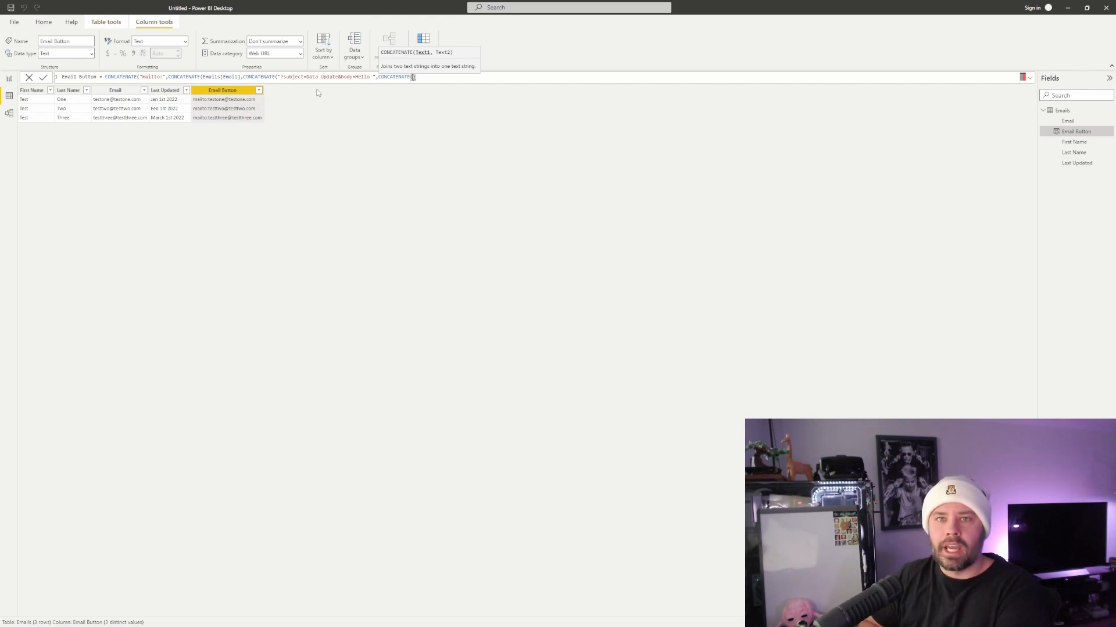
{"action": "type", "text": "emai"}
{"action": "key", "text": "BackSpace"}
{"action": "key", "text": "BackSpace"}
{"action": "key", "text": "BackSpace"}
{"action": "key", "text": "BackSpace"}
{"action": "type", "text": "name"}
{"action": "key", "text": "Down"}
{"action": "key", "text": "Tab"}
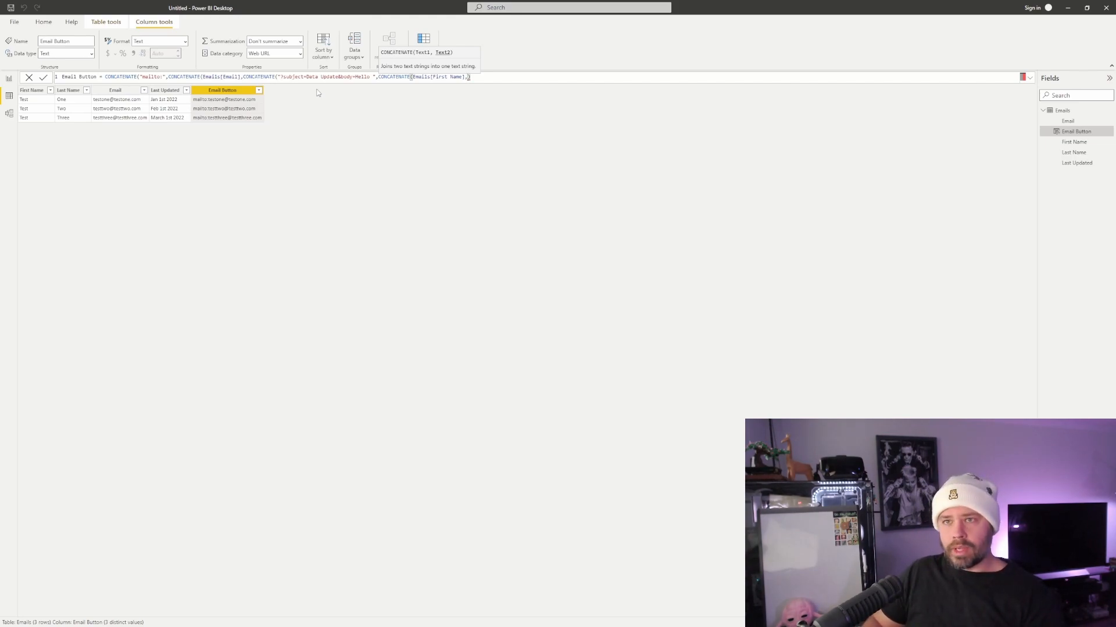
Step: Begin the second argument's text with a comma followed by the line-break code %0D%0A
{"action": "type", "text": "\","}
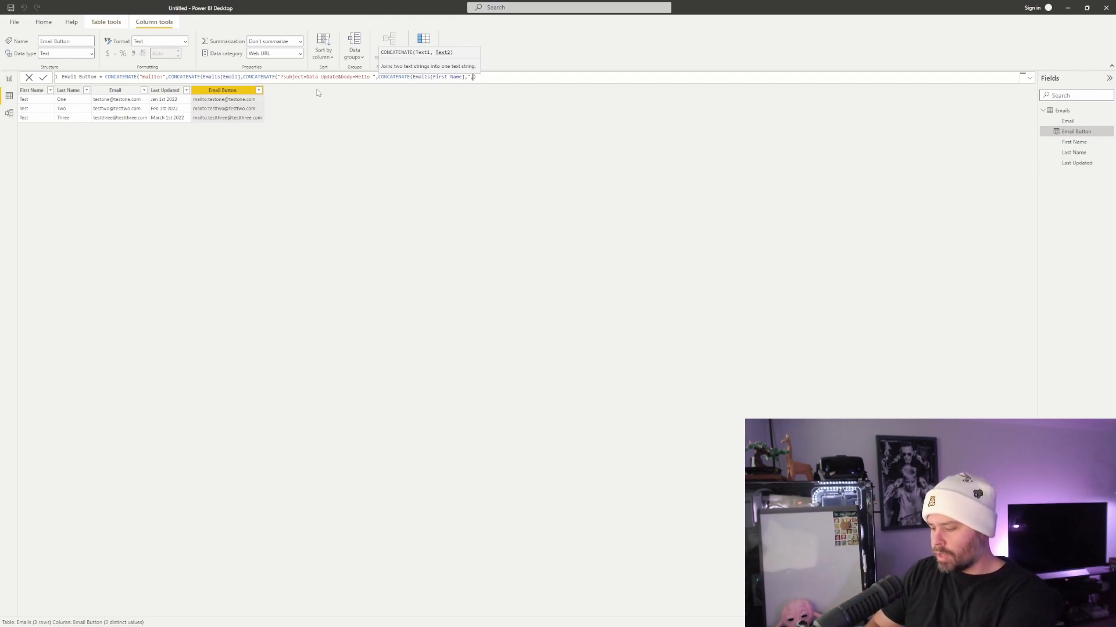
{"action": "type", "text": "%0D"}
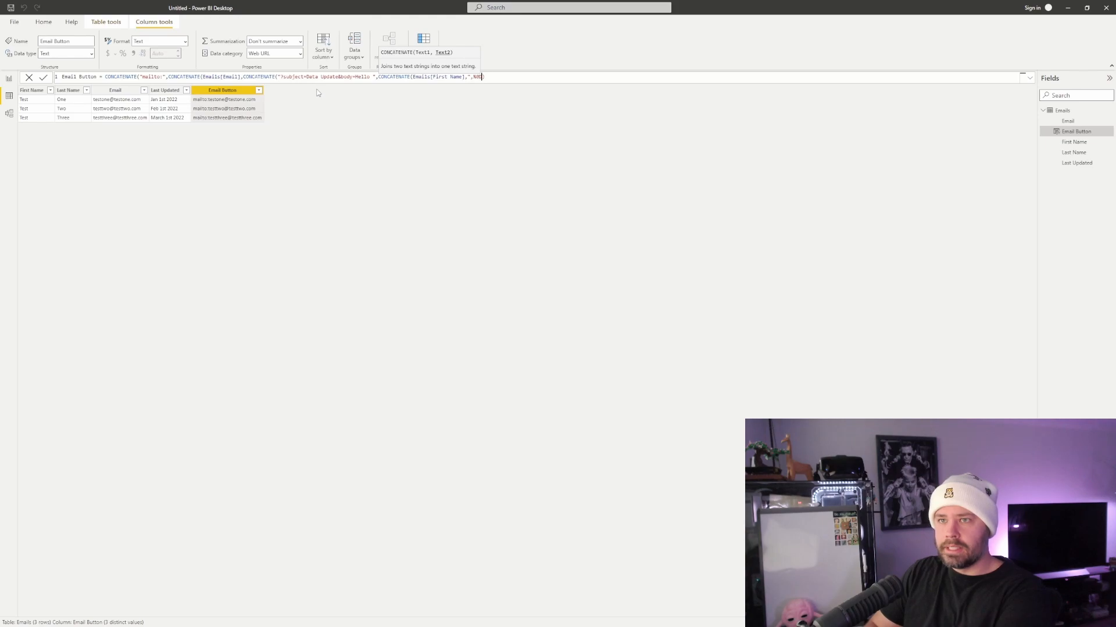
{"action": "type", "text": "%0"}
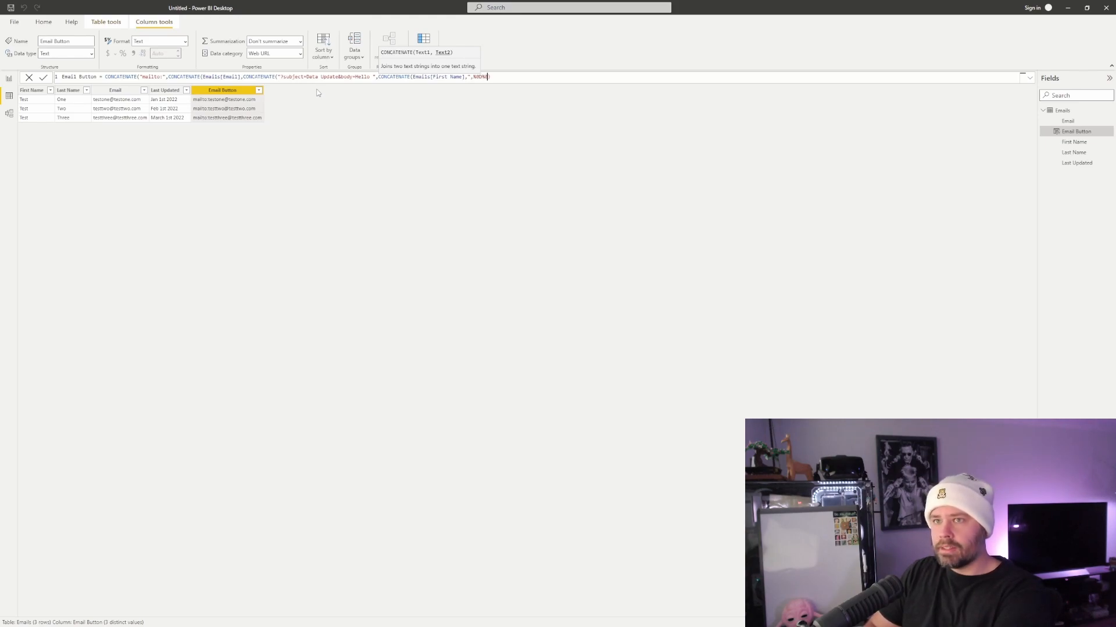
{"action": "type", "text": "A"}
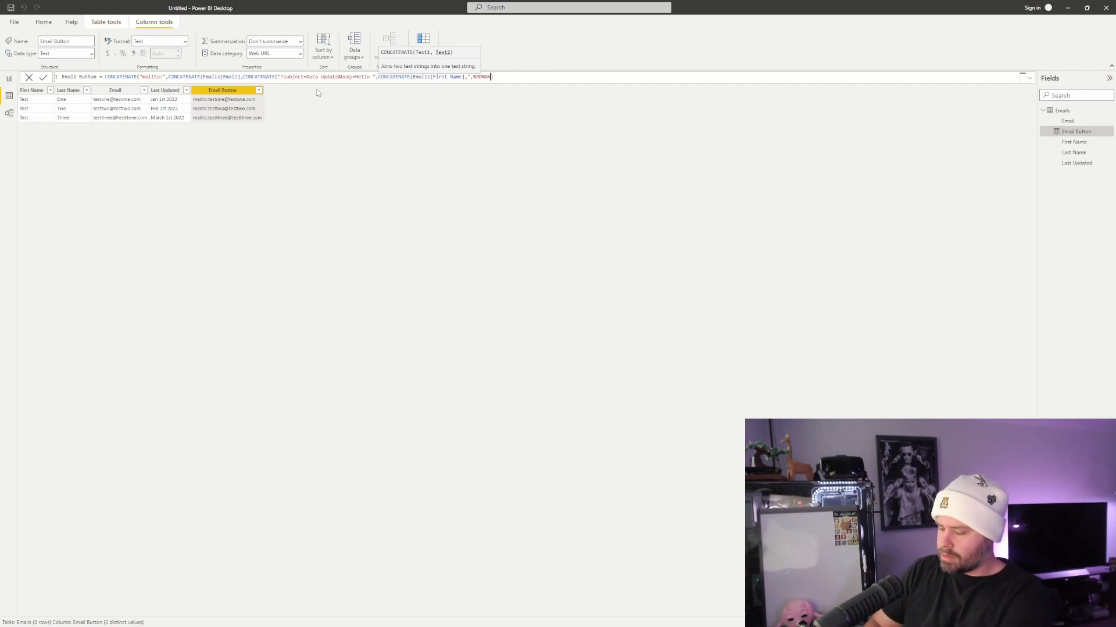
Step: Complete the body text with "Please update your spreadsheet", close the string and all nested functions, and commit the formula
{"action": "type", "text": "Please update y"}
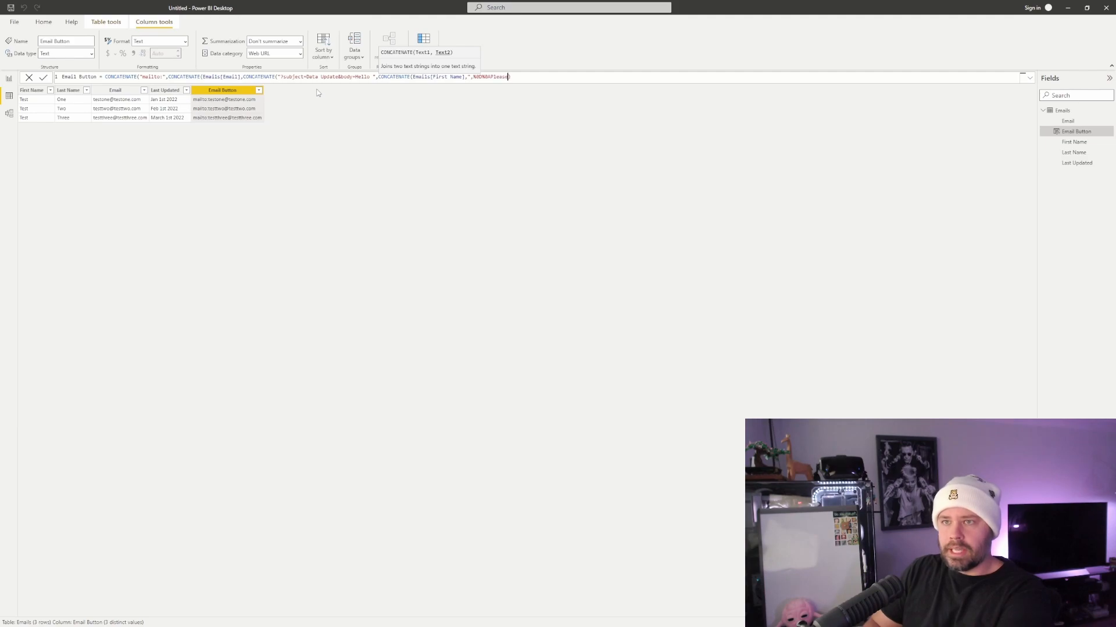
{"action": "type", "text": "our spreadsheet\""}
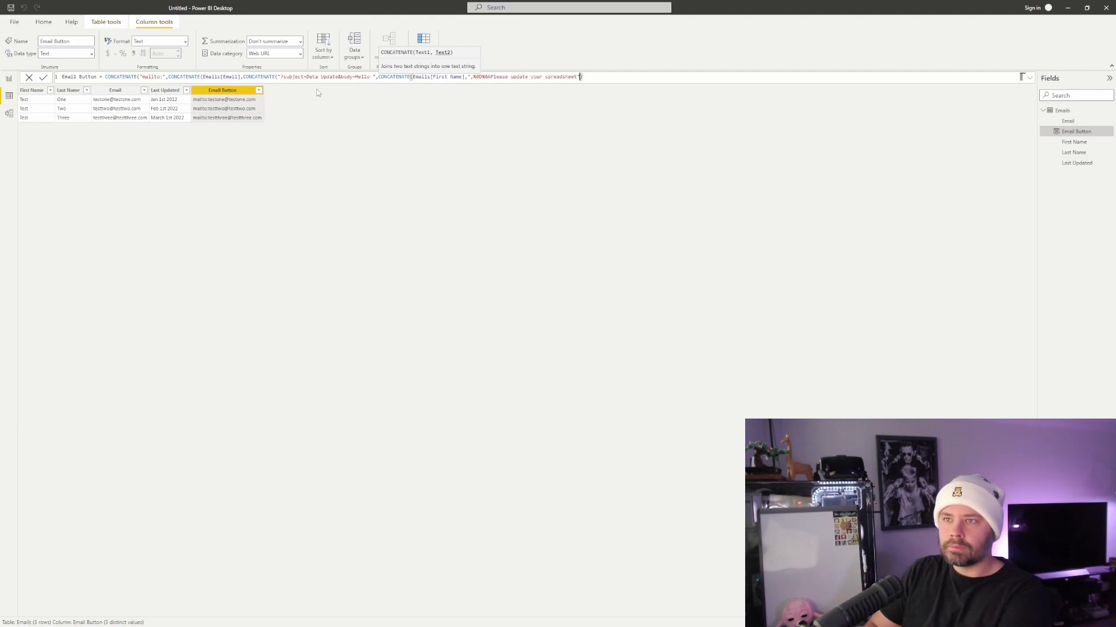
{"action": "type", "text": ")))"}
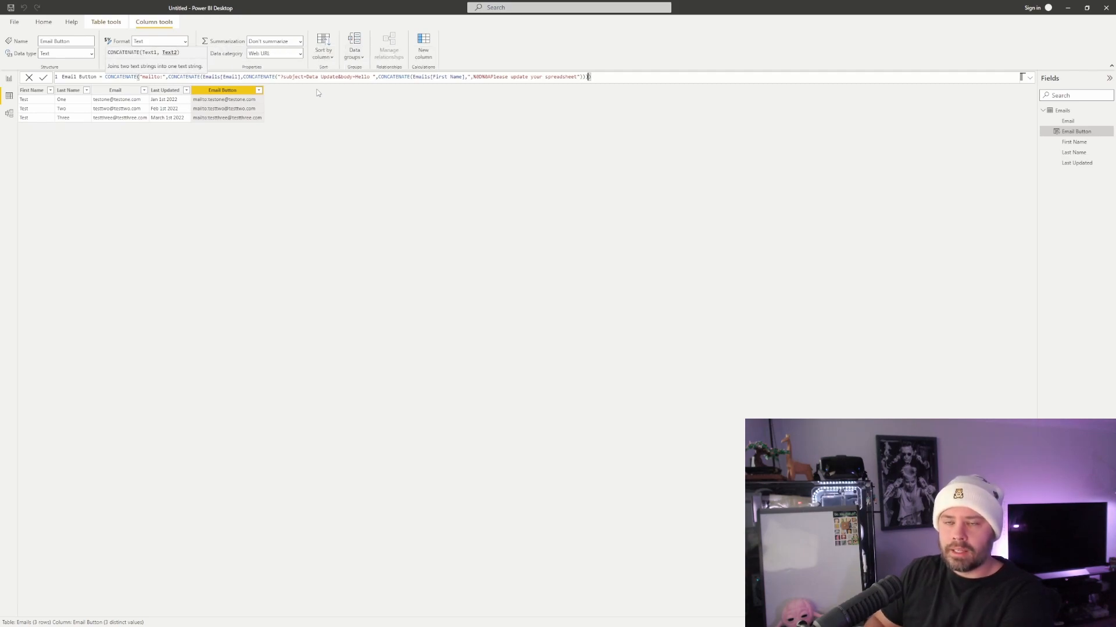
{"action": "key", "text": "Return"}
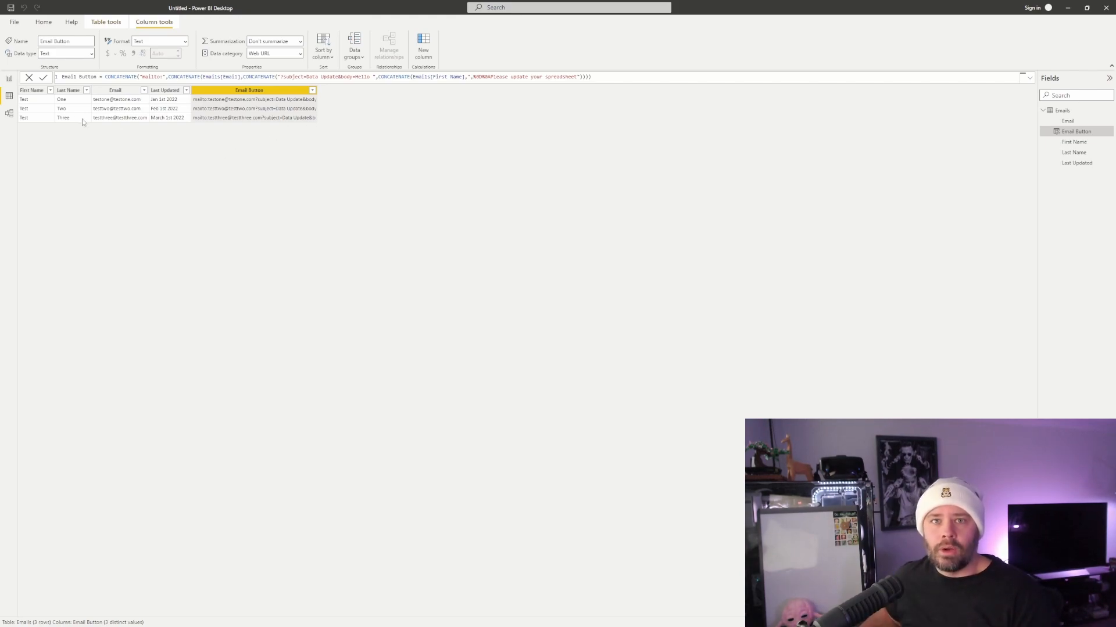
Step: In the report, open the first row's email link, check the draft's recipient, subject and body, and close the draft
{"action": "left_click", "coordinate": [9, 82]}
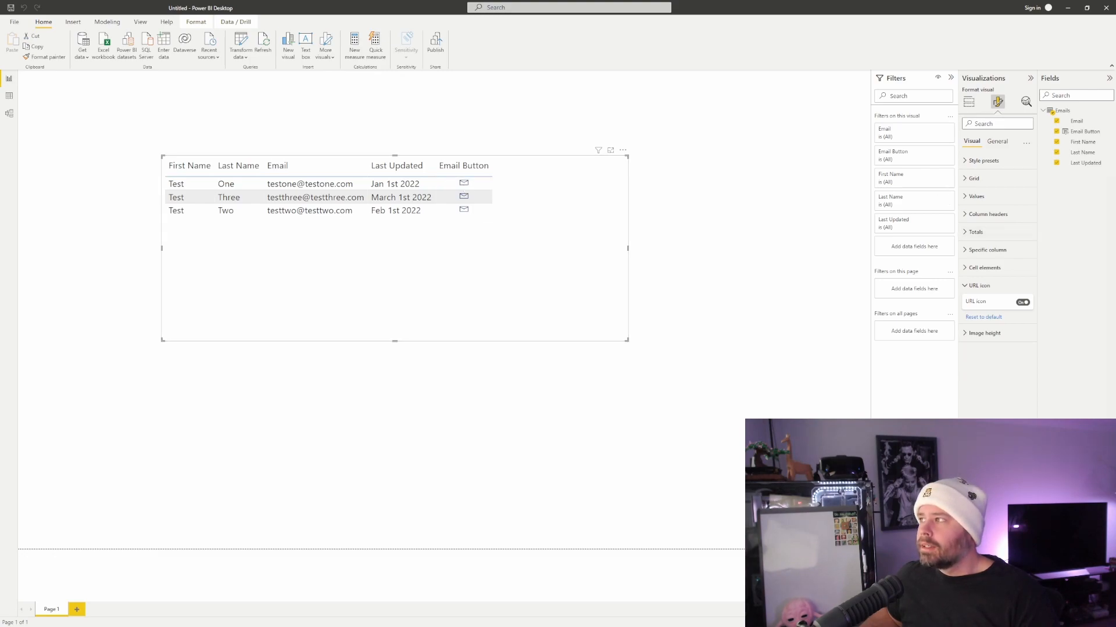
{"action": "left_click_drag", "start_coordinate": [1113, 233], "coordinate": [785, 94]}
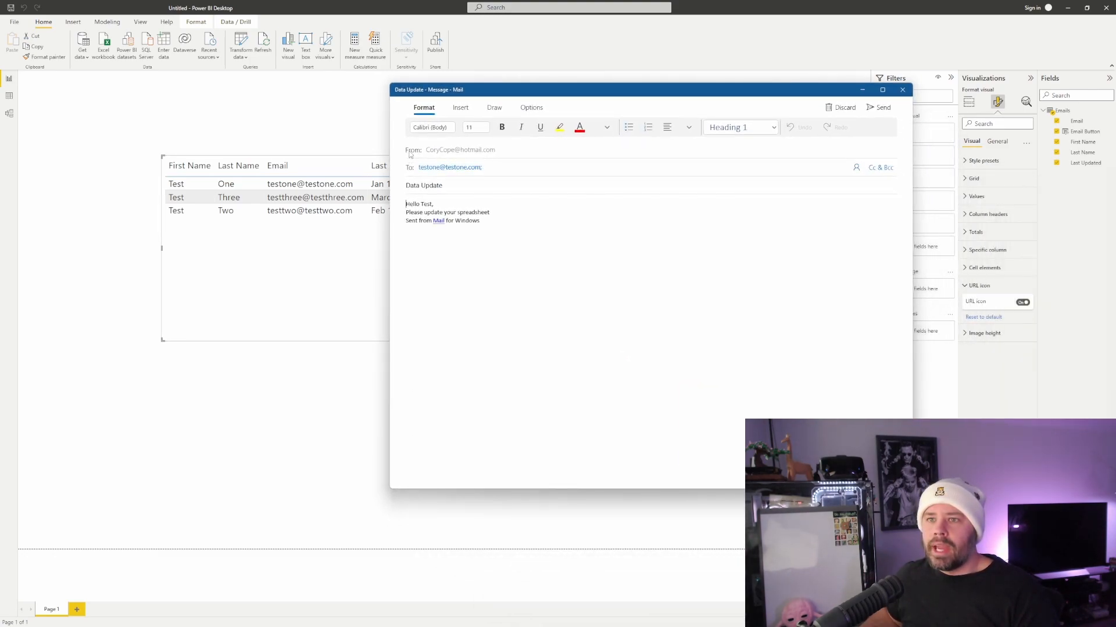
{"action": "left_click", "coordinate": [446, 168]}
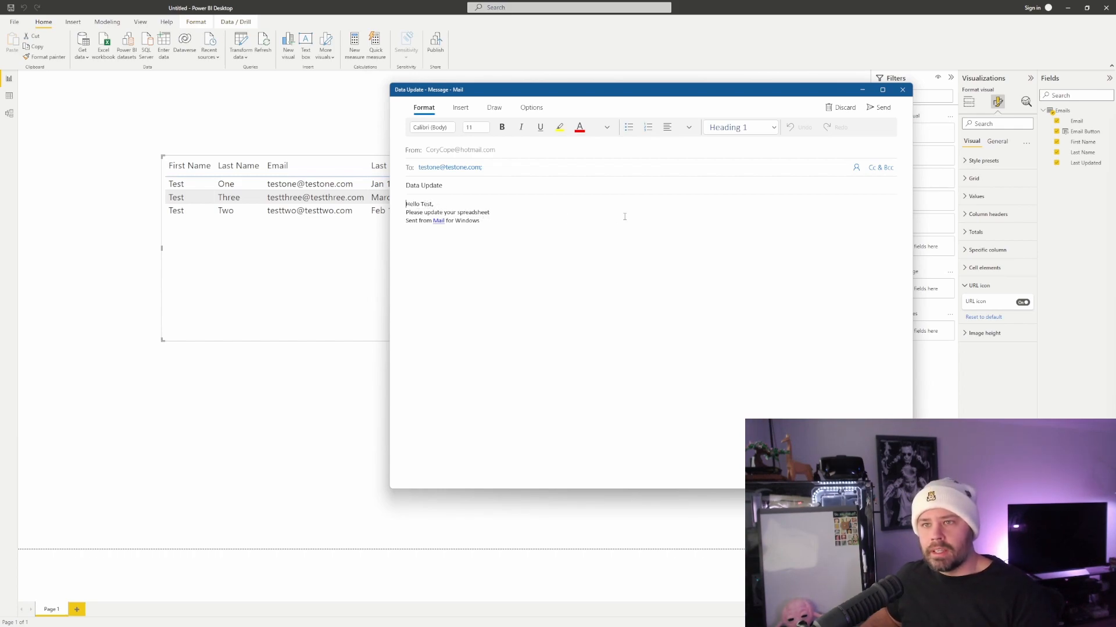
{"action": "left_click", "coordinate": [902, 91]}
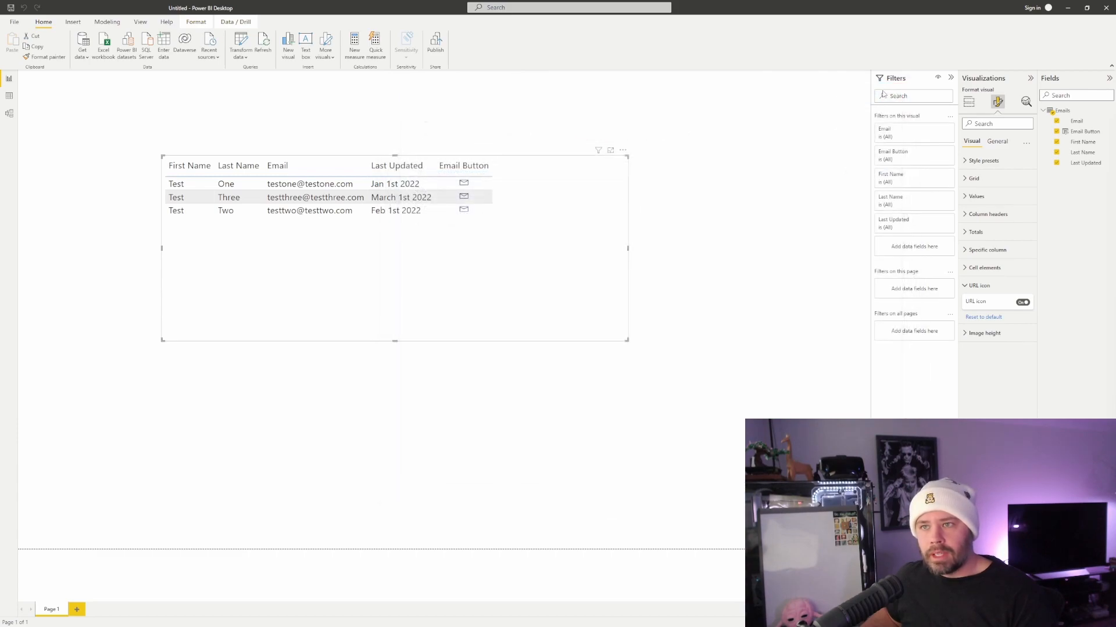